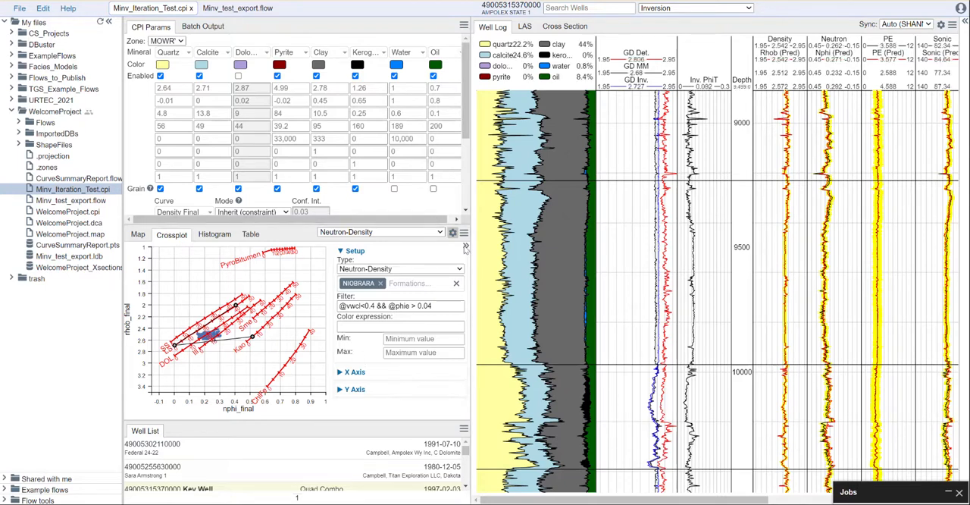
Enlarge the parameter area, show the Default zone's inversion parameters, and examine the well log over shallower depths
{"action": "left_click_drag", "start_coordinate": [438, 226], "coordinate": [437, 358]}
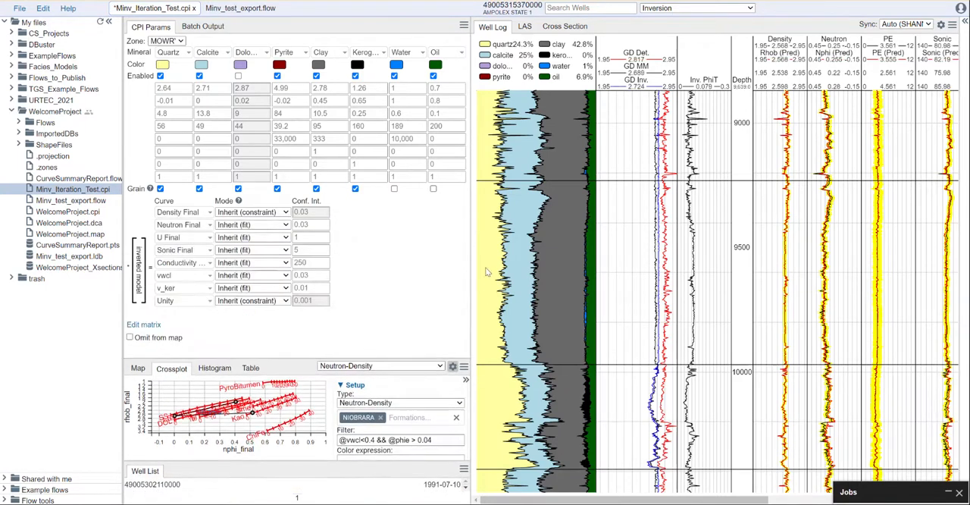
{"action": "left_click", "coordinate": [697, 9]}
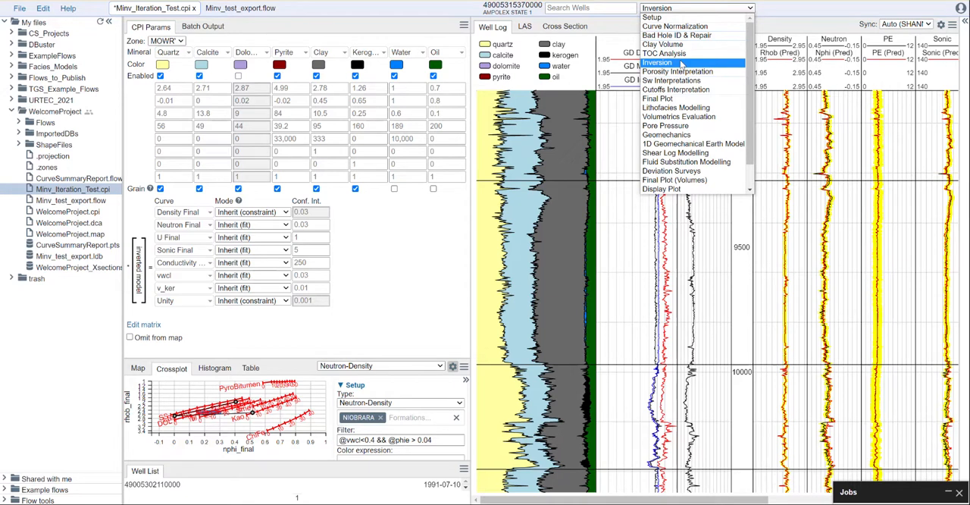
{"action": "left_click", "coordinate": [789, 6]}
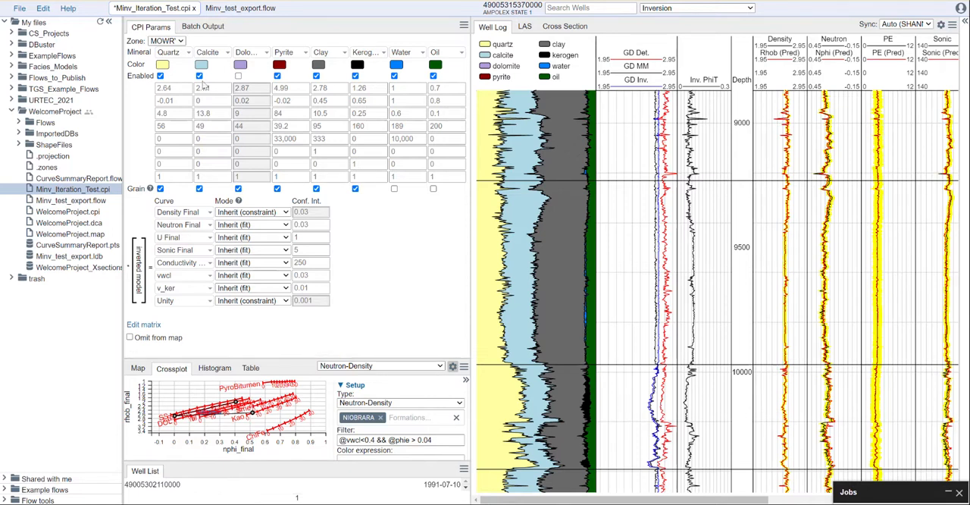
{"action": "left_click", "coordinate": [182, 41]}
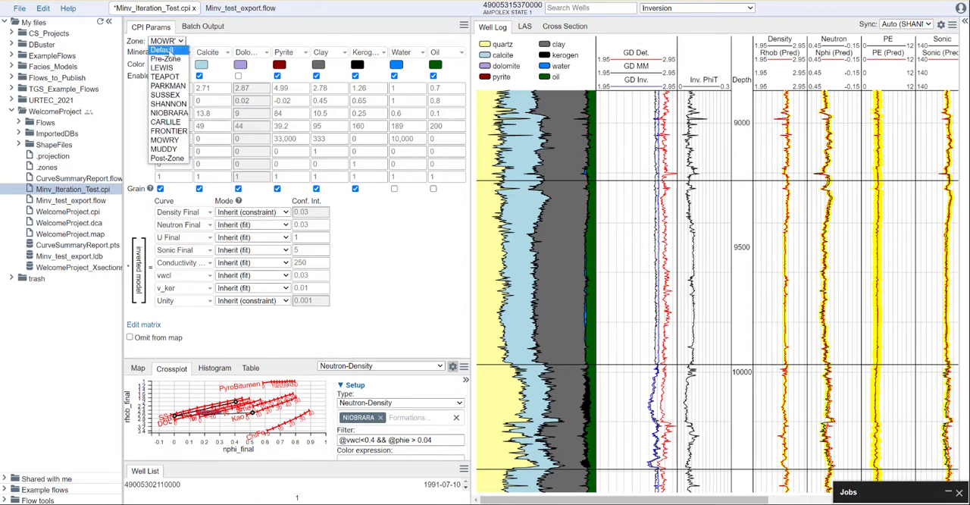
{"action": "left_click", "coordinate": [171, 57]}
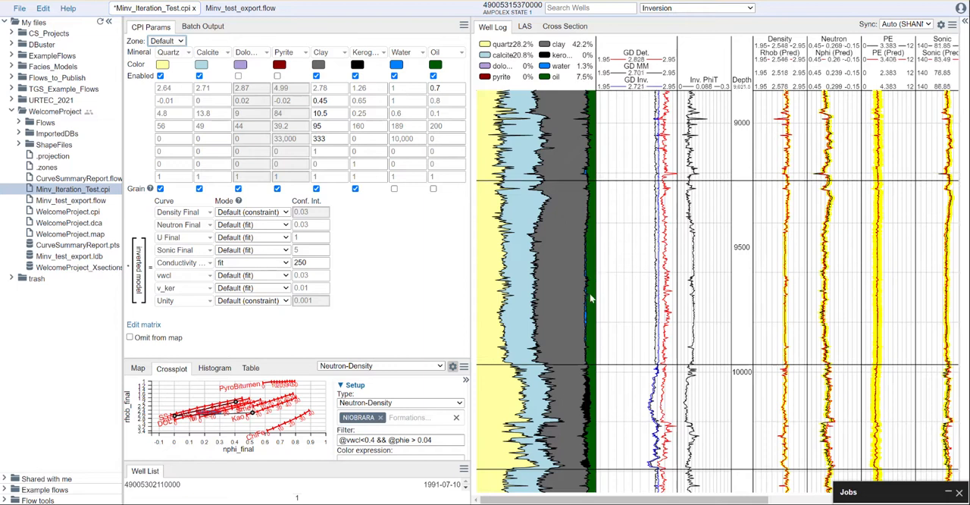
{"action": "scroll", "coordinate": [618, 291], "scroll_direction": "down", "scroll_amount": 2}
{"action": "left_click_drag", "start_coordinate": [623, 226], "coordinate": [620, 416]}
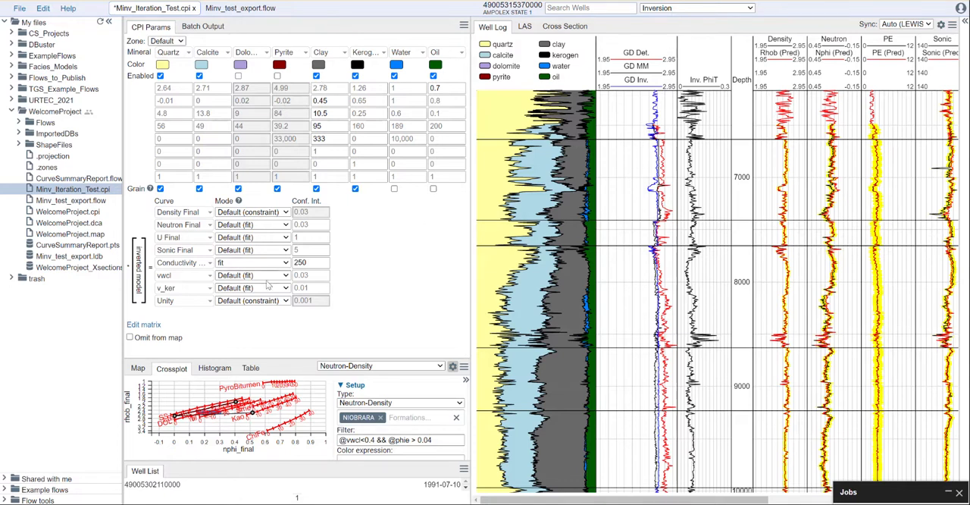
Review the Porosity Interpretation module's parameters and bring up the Sw Interpretations module
{"action": "left_click", "coordinate": [712, 8]}
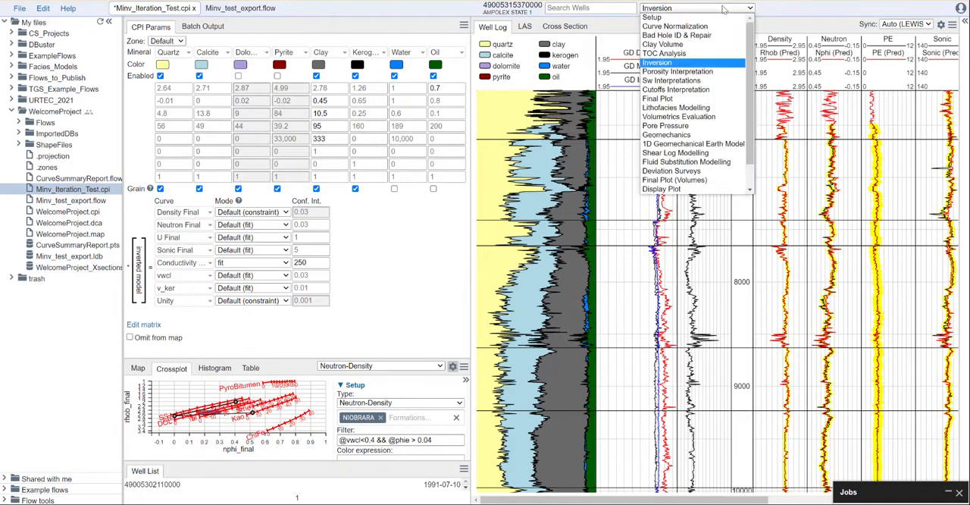
{"action": "left_click", "coordinate": [691, 71]}
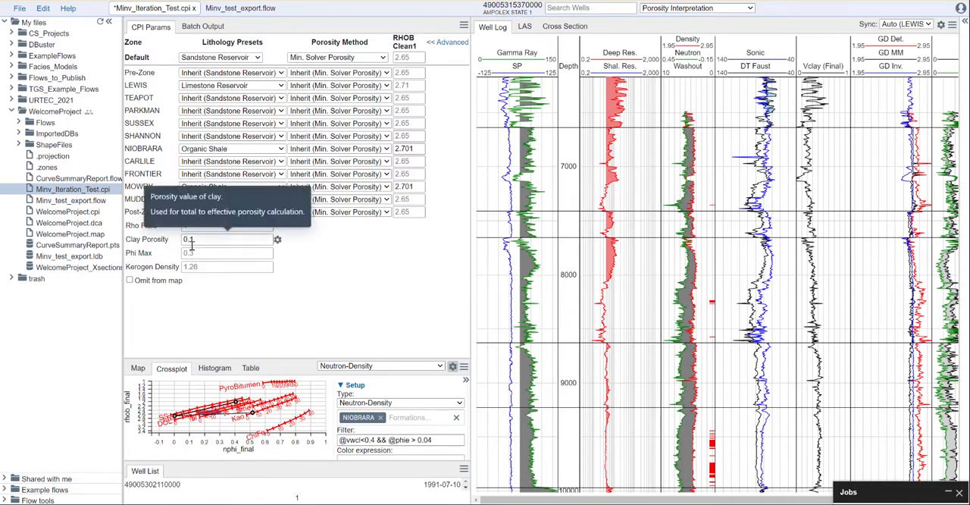
{"action": "left_click", "coordinate": [672, 9]}
{"action": "left_click", "coordinate": [677, 81]}
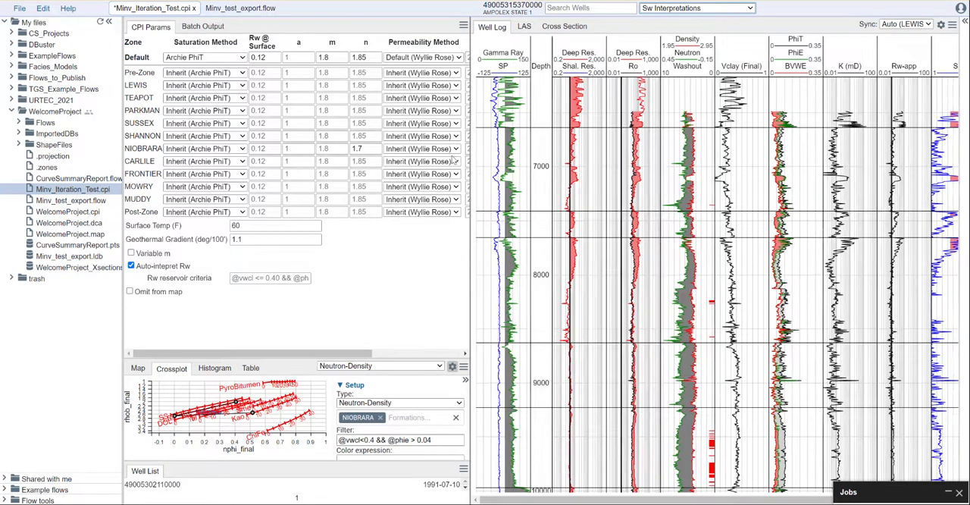
Set the crossplot to Auto (Pickett) with more room for the well log and plot, and save Minv_Iteration_Test.cpi
{"action": "left_click_drag", "start_coordinate": [471, 159], "coordinate": [425, 158]}
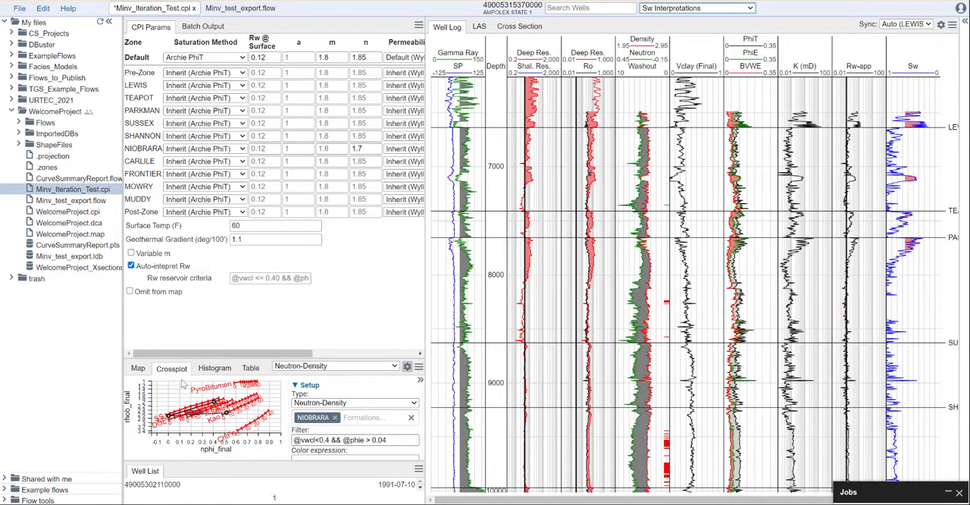
{"action": "left_click_drag", "start_coordinate": [240, 357], "coordinate": [243, 244]}
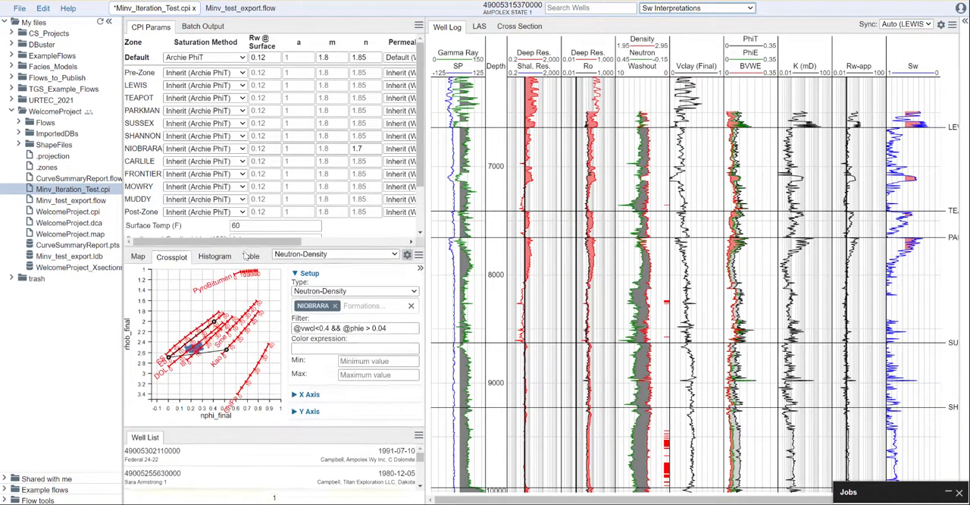
{"action": "left_click", "coordinate": [372, 256]}
{"action": "left_click", "coordinate": [333, 262]}
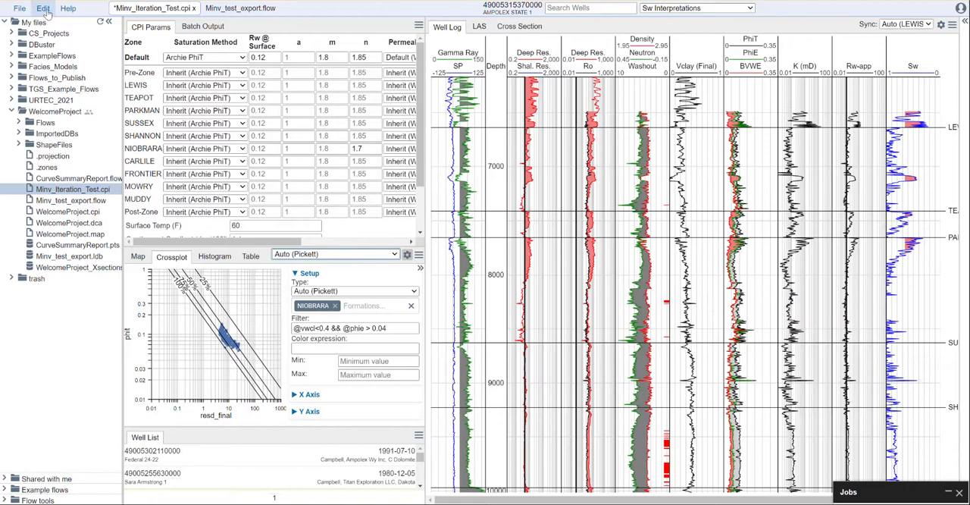
{"action": "left_click", "coordinate": [18, 9]}
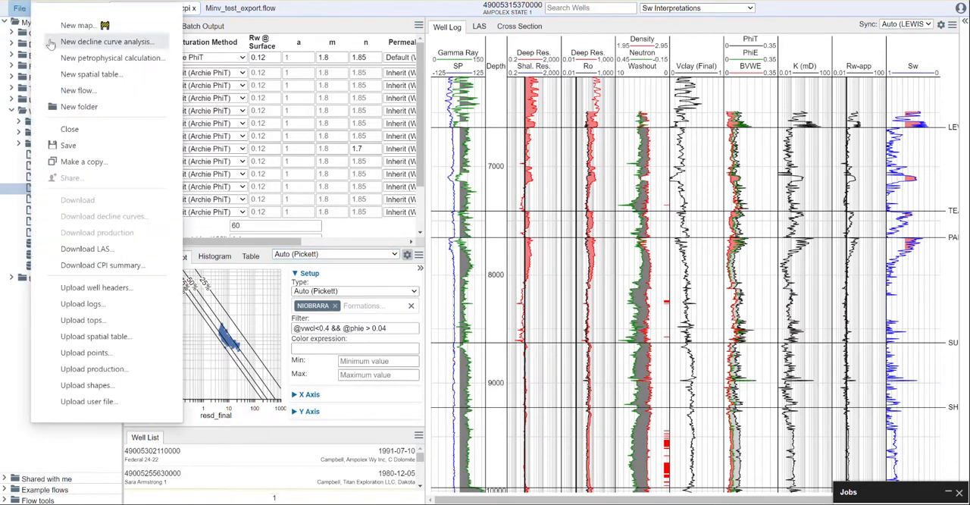
{"action": "left_click", "coordinate": [57, 145]}
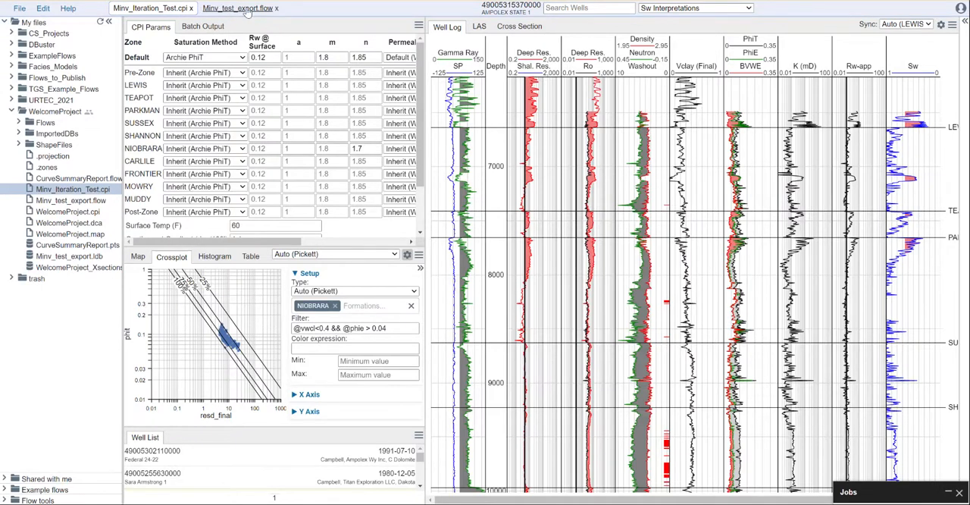
Switch to Minv_test_export.flow and review the dataset and filter settings of its LogInput tool
{"action": "right_click", "coordinate": [55, 112]}
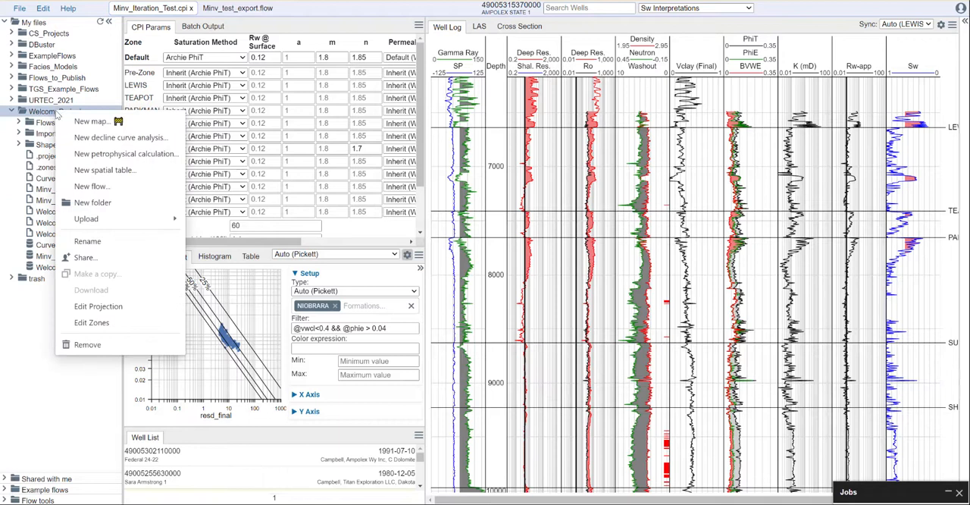
{"action": "left_click", "coordinate": [350, 25]}
{"action": "left_click", "coordinate": [250, 11]}
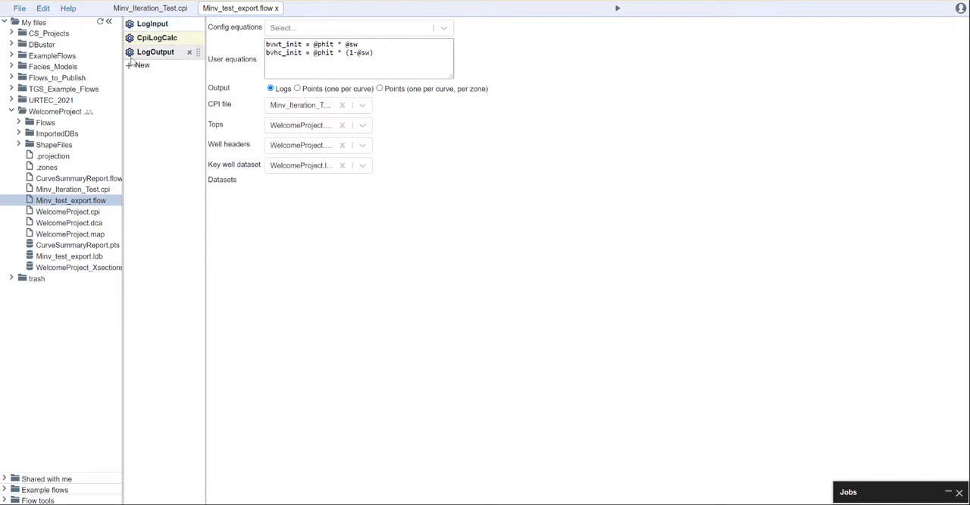
{"action": "left_click", "coordinate": [162, 24]}
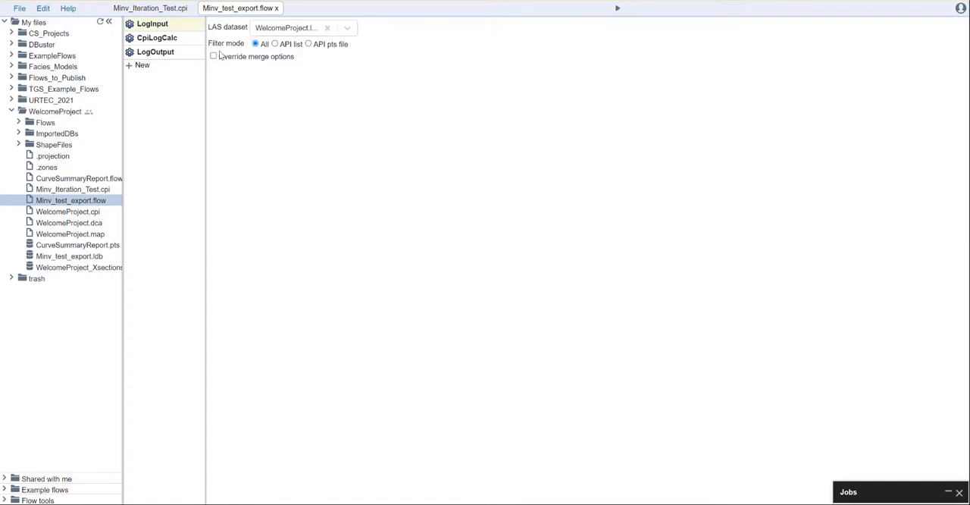
Review the CpiLogCalc tool's CPI file selection and its user equation for bvwt_init
{"action": "left_click", "coordinate": [150, 37]}
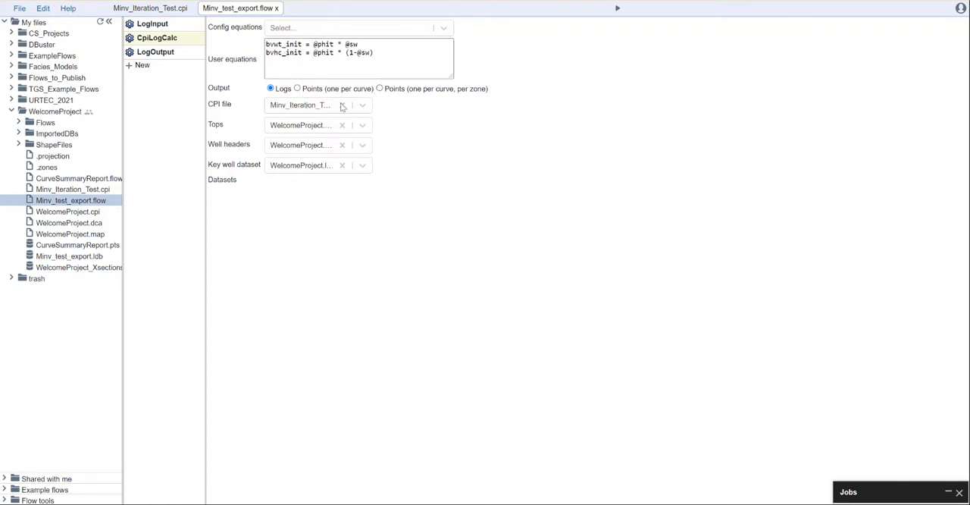
{"action": "left_click", "coordinate": [368, 106]}
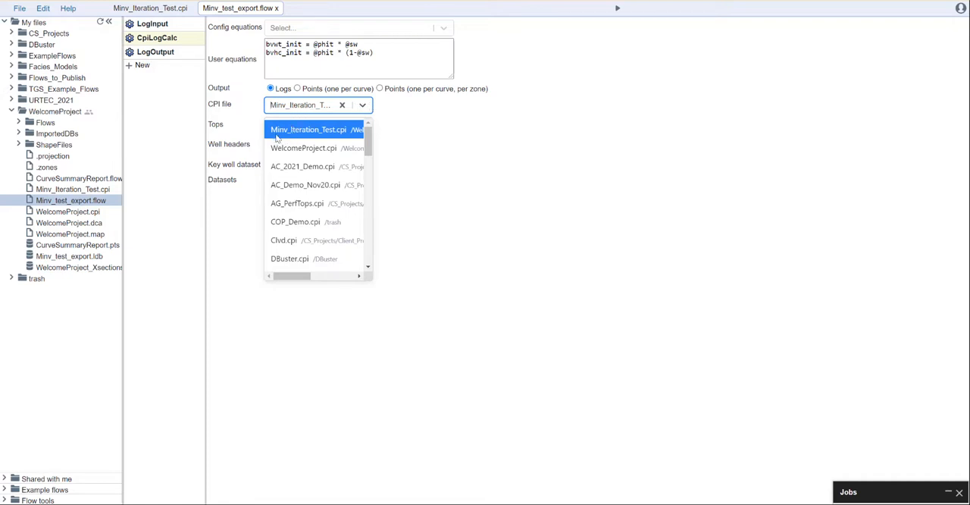
{"action": "left_click", "coordinate": [436, 134]}
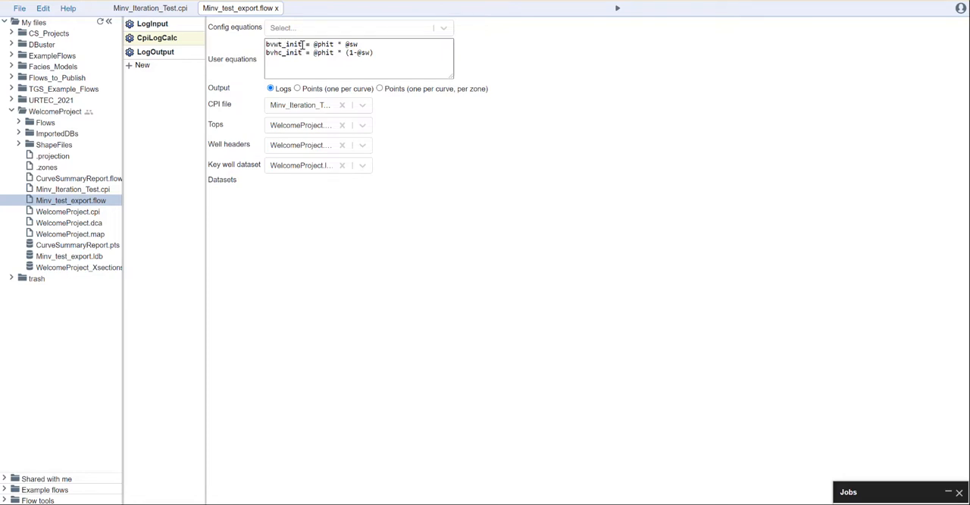
{"action": "left_click_drag", "start_coordinate": [356, 44], "coordinate": [268, 47]}
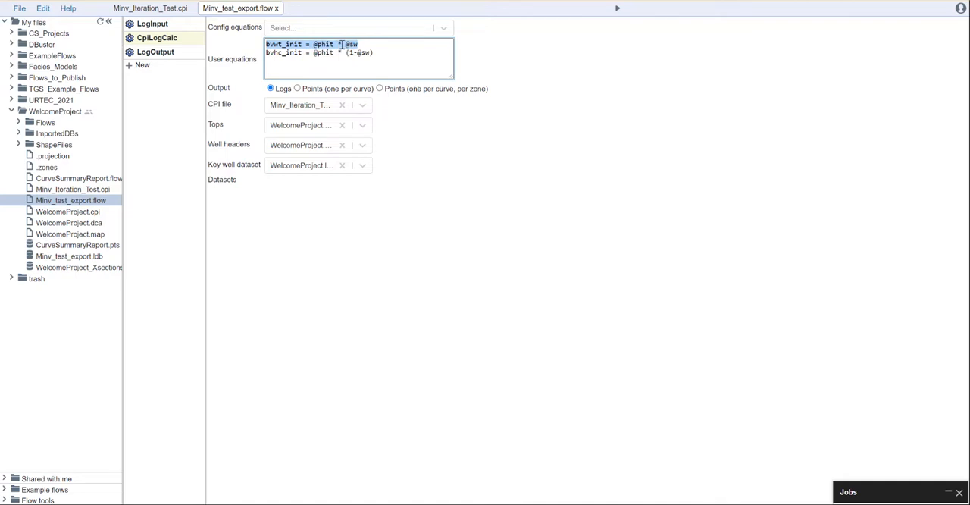
{"action": "left_click", "coordinate": [485, 66]}
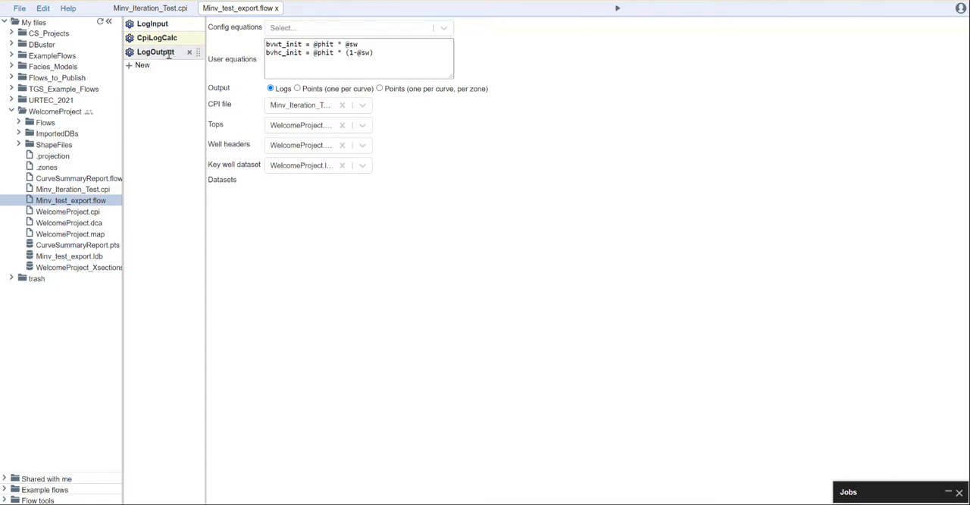
Check the LogOutput tool's filename and read the log of the most recent Minv_test_export.flow job
{"action": "left_click", "coordinate": [137, 54]}
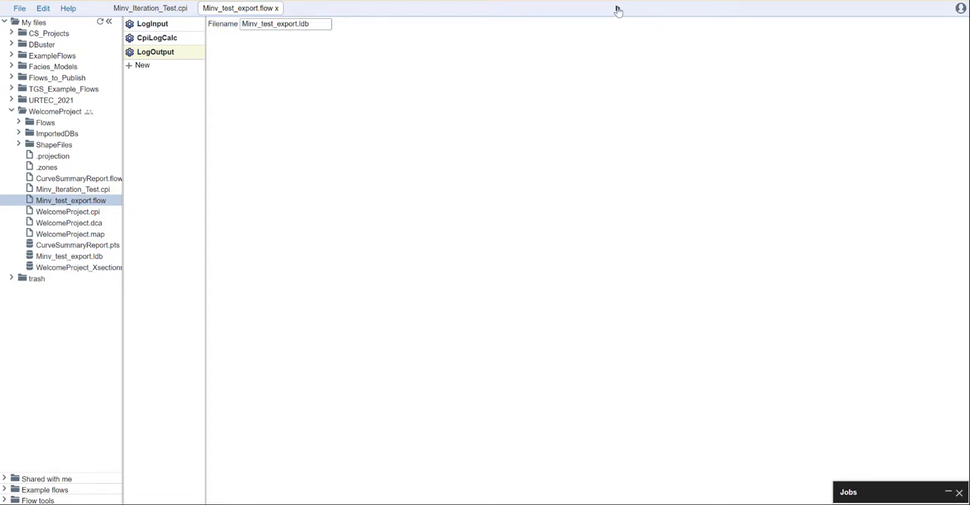
{"action": "left_click", "coordinate": [945, 494]}
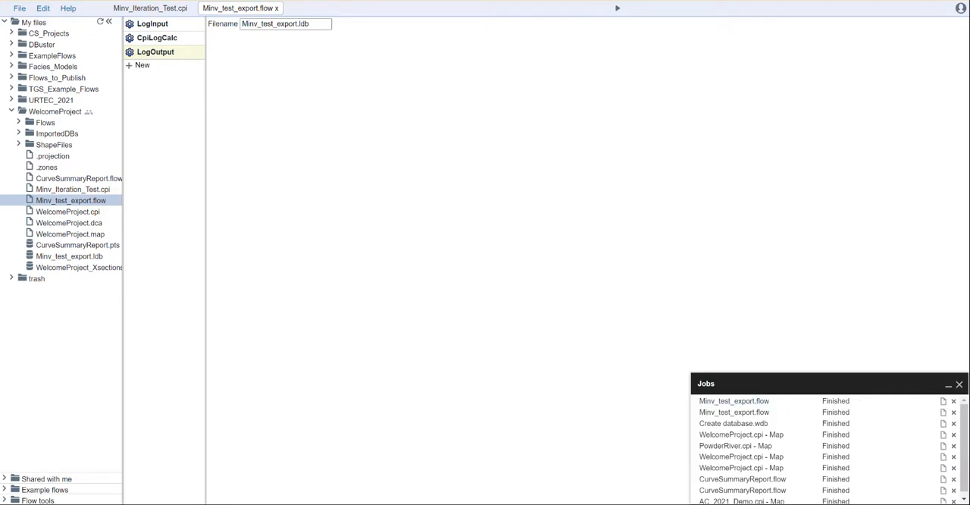
{"action": "left_click", "coordinate": [944, 401]}
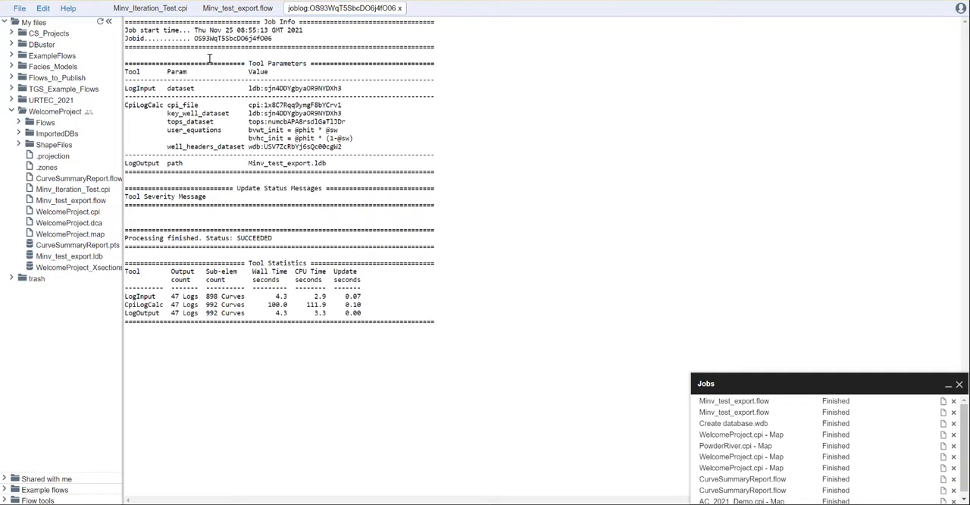
{"action": "left_click", "coordinate": [400, 9]}
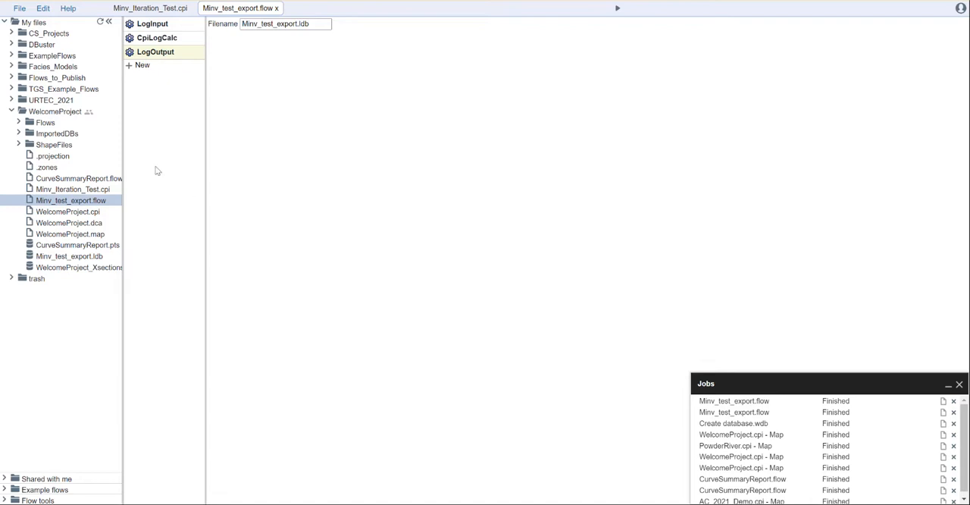
{"action": "right_click", "coordinate": [68, 204]}
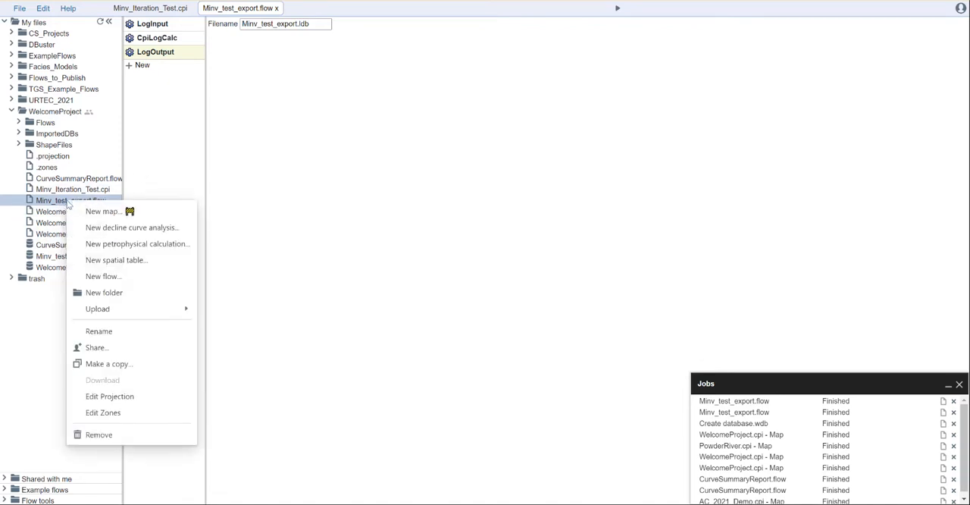
{"action": "left_click", "coordinate": [130, 363]}
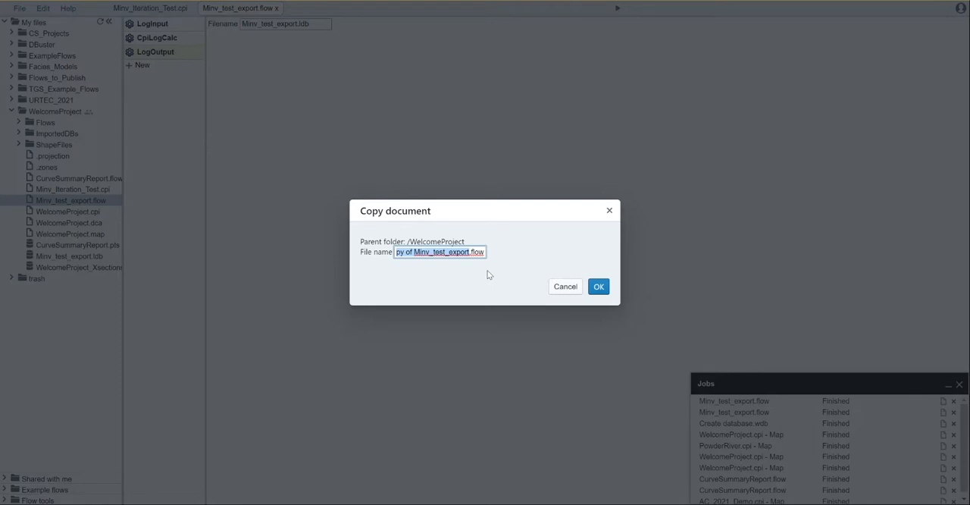
{"action": "type", "text": "Minv"}
{"action": "type", "text": "_int"}
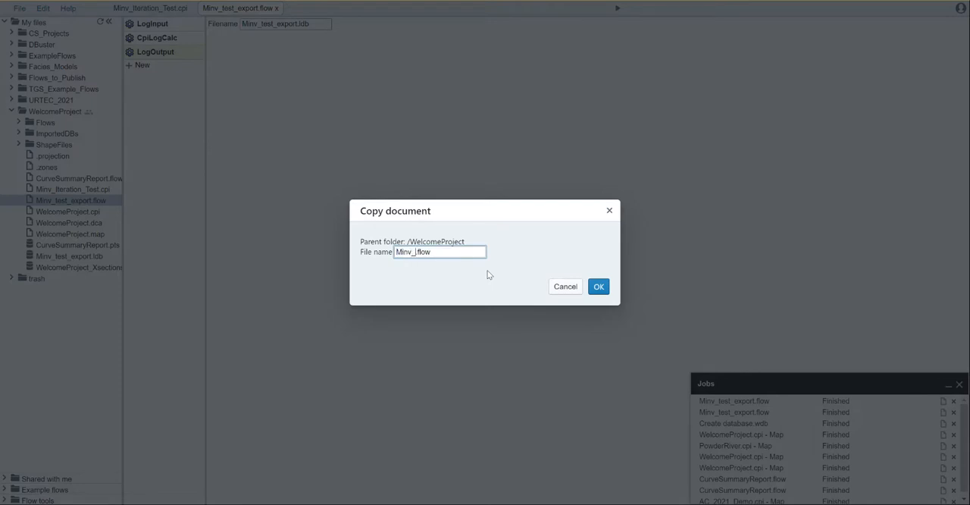
{"action": "type", "text": "teration_2"}
{"action": "left_click", "coordinate": [565, 286]}
Make a copy of Minv_Iteration_Test.cpi in the WelcomeProject folder, named Minv_iteration_2.cpi
{"action": "right_click", "coordinate": [89, 215]}
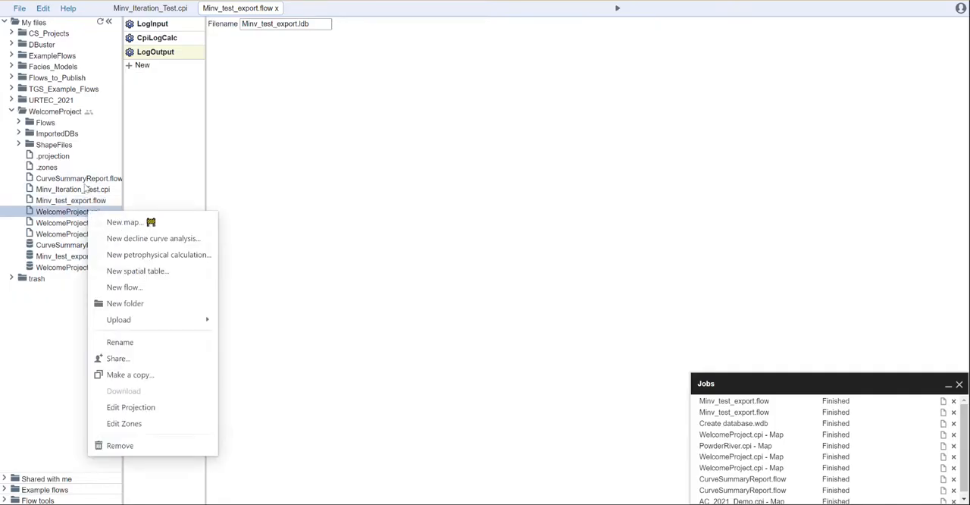
{"action": "right_click", "coordinate": [87, 191]}
{"action": "left_click", "coordinate": [47, 192]}
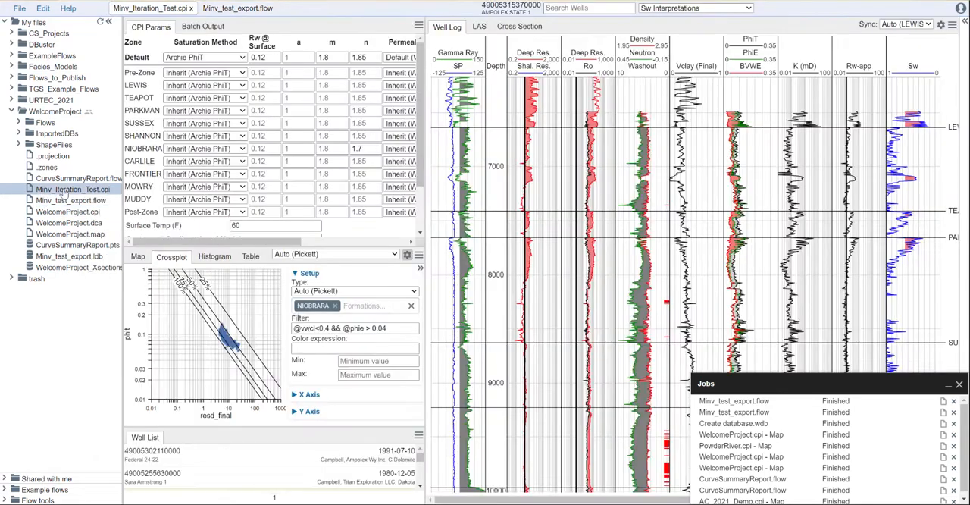
{"action": "right_click", "coordinate": [64, 191]}
{"action": "left_click", "coordinate": [105, 352]}
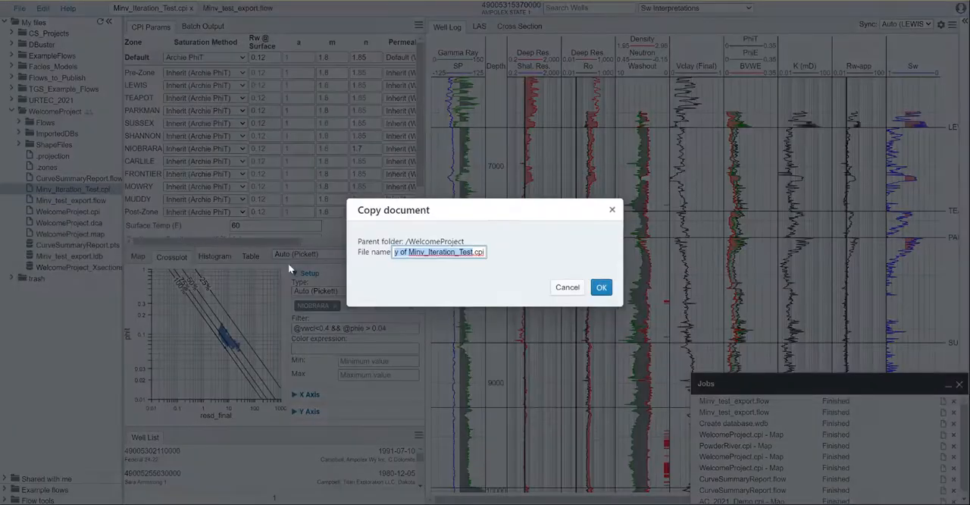
{"action": "type", "text": "Minv"}
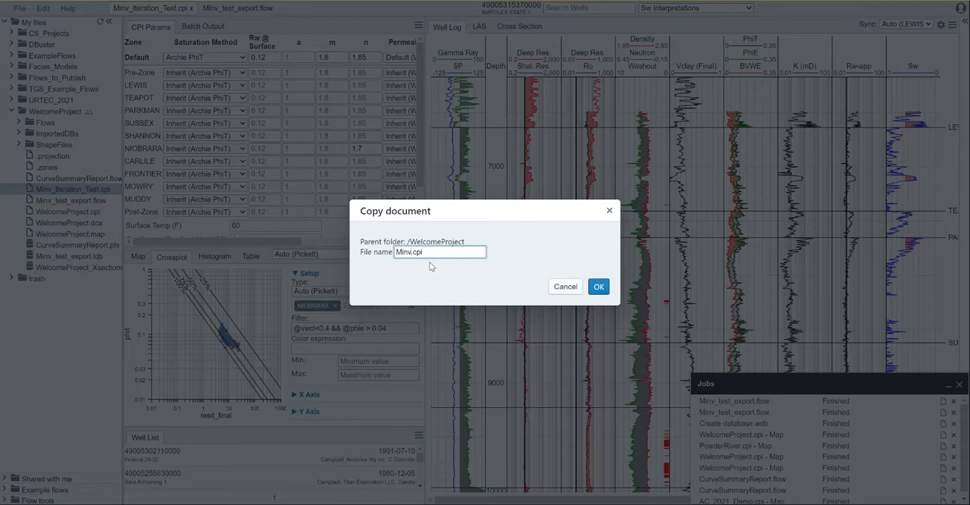
{"action": "type", "text": "_iteration_2"}
{"action": "left_click", "coordinate": [599, 287]}
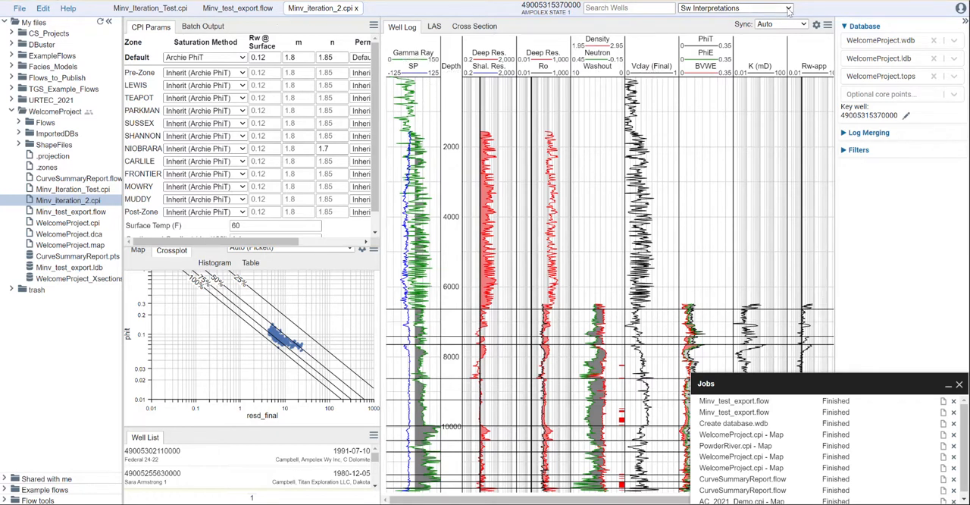
Switch Minv_iteration_2.cpi to the Inversion module and set its log database to Minv_test_export.ldb
{"action": "left_click", "coordinate": [774, 9]}
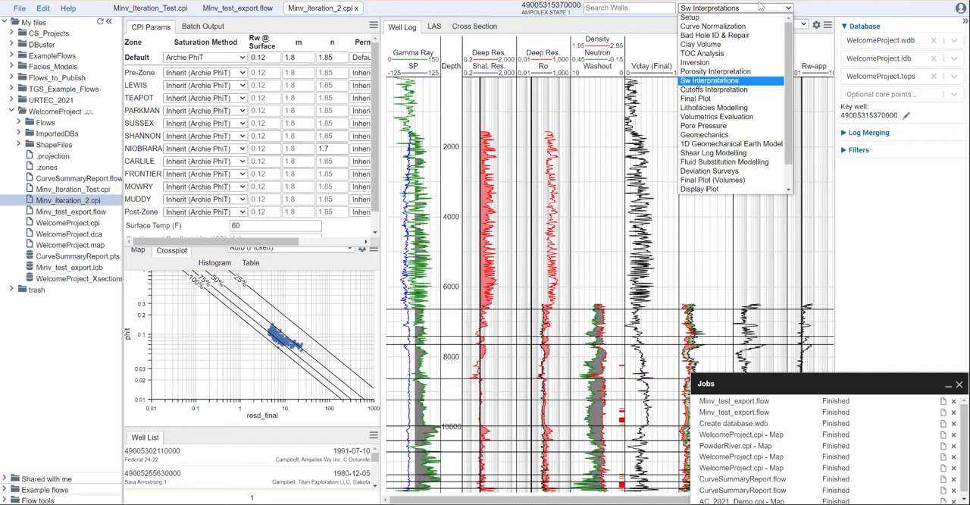
{"action": "left_click", "coordinate": [732, 64]}
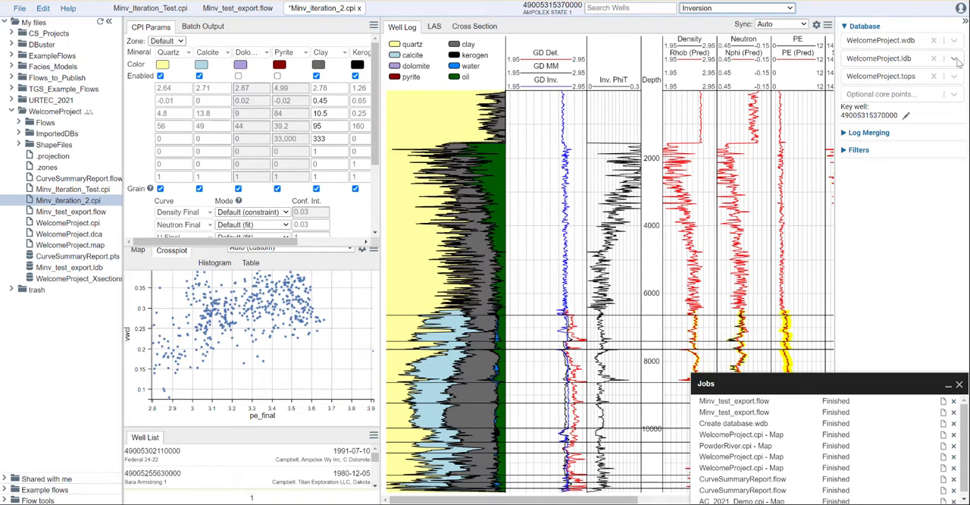
{"action": "left_click", "coordinate": [957, 61]}
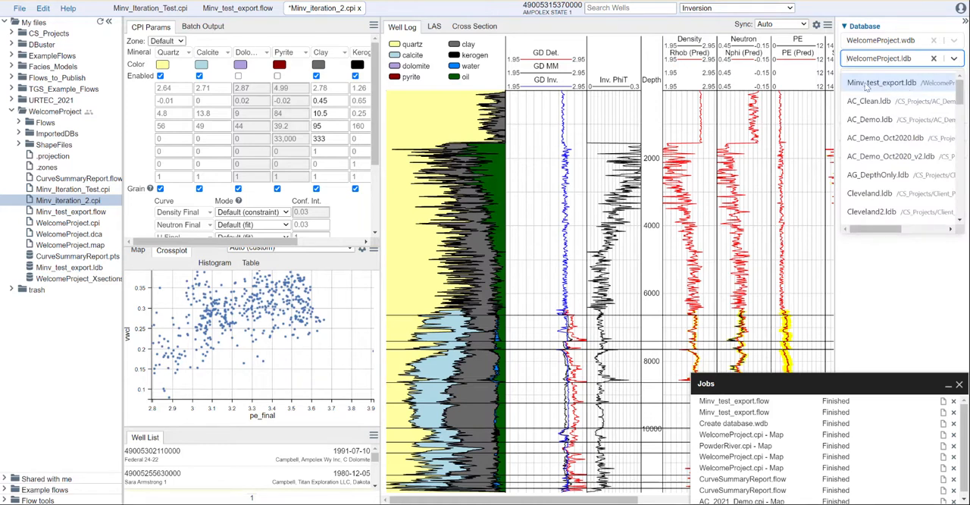
{"action": "left_click", "coordinate": [881, 83]}
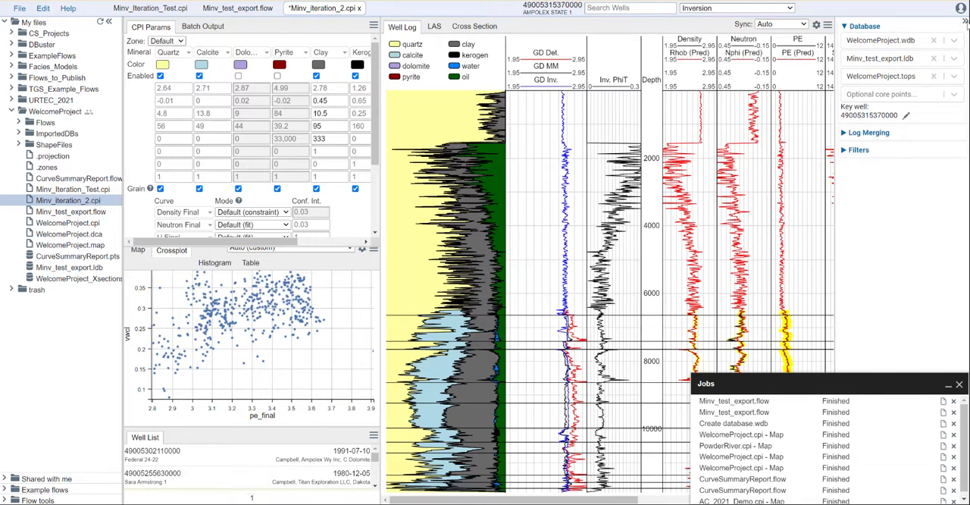
Add two new curve rows to the inversion matrix and enable the dolomite and pyrite minerals
{"action": "left_click", "coordinate": [965, 21]}
{"action": "left_click", "coordinate": [109, 22]}
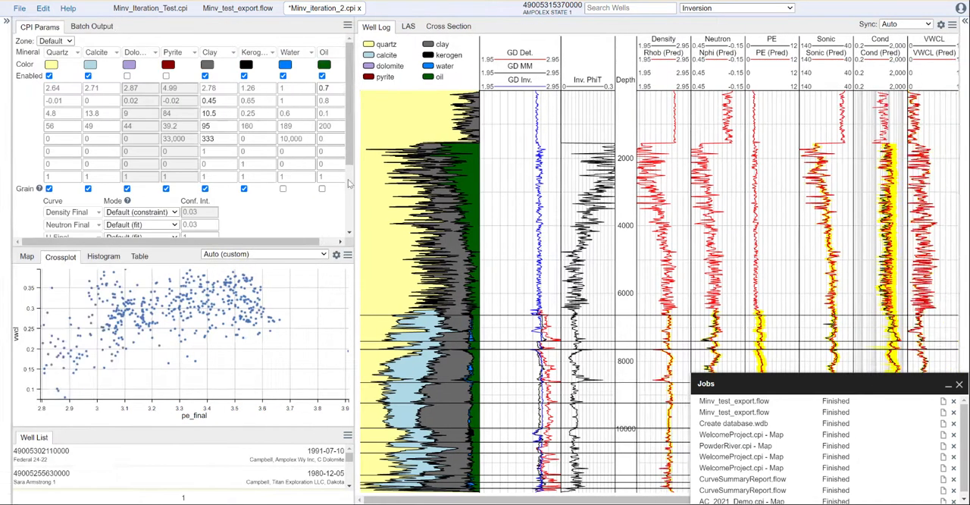
{"action": "left_click_drag", "start_coordinate": [398, 187], "coordinate": [614, 200]}
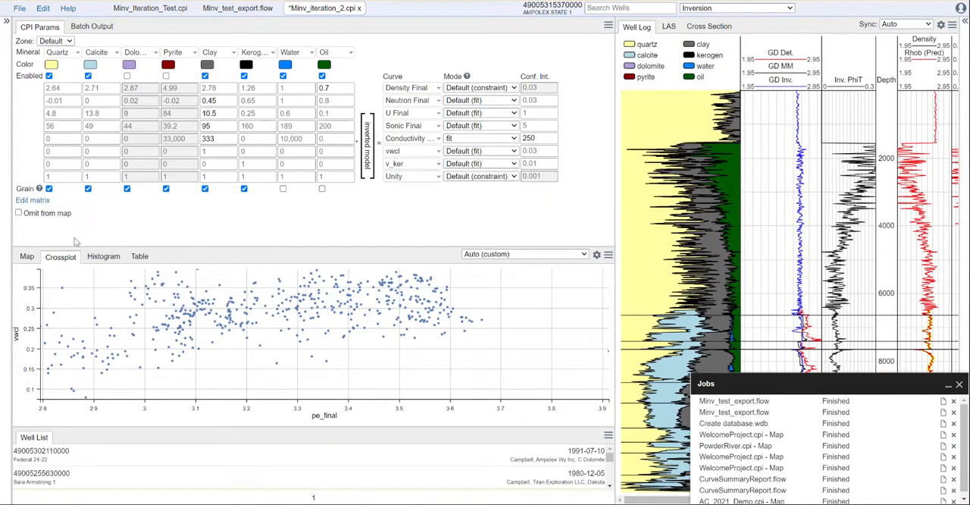
{"action": "left_click_drag", "start_coordinate": [79, 248], "coordinate": [72, 281]}
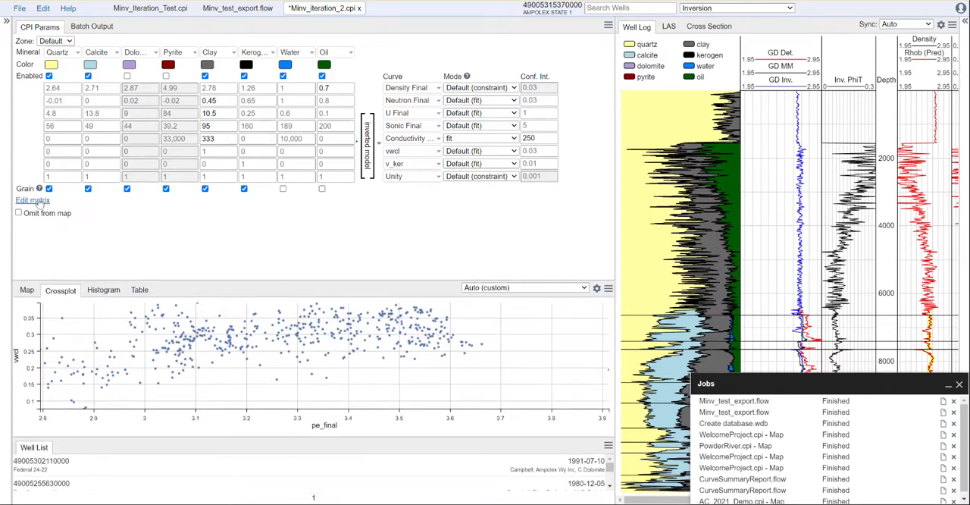
{"action": "left_click", "coordinate": [33, 200]}
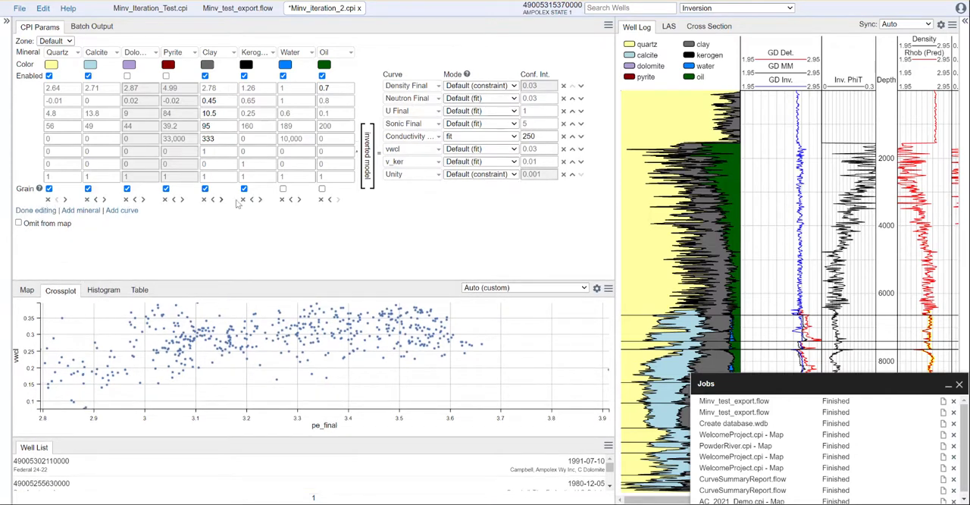
{"action": "left_click", "coordinate": [121, 211]}
{"action": "left_click", "coordinate": [121, 223]}
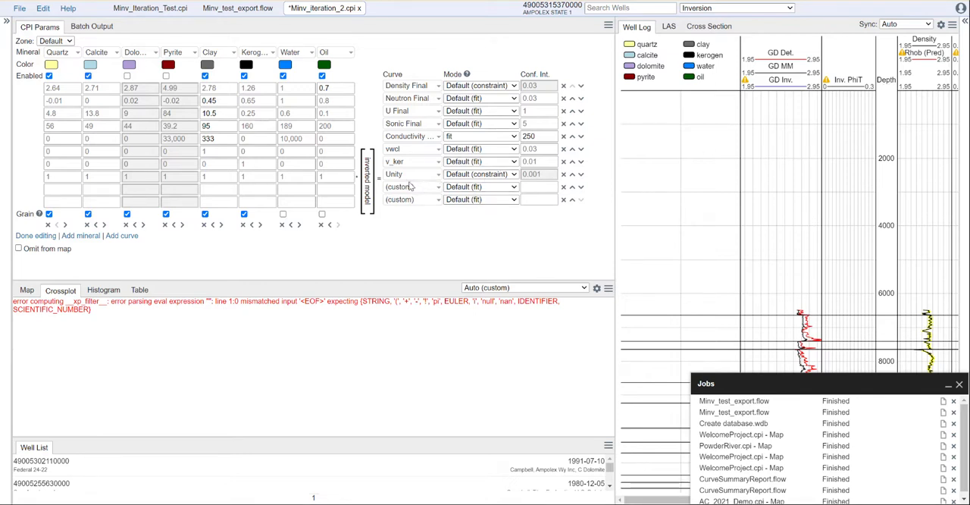
{"action": "left_click", "coordinate": [127, 76]}
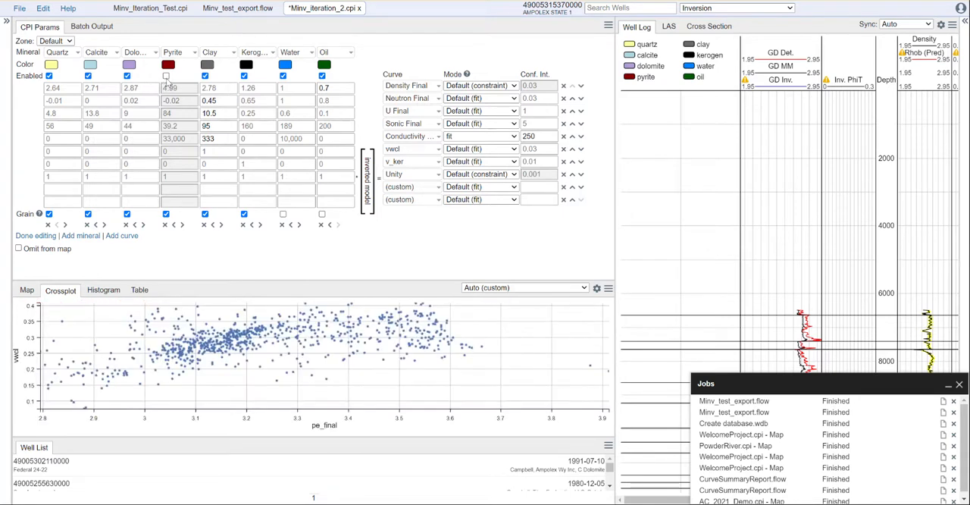
{"action": "left_click", "coordinate": [166, 77]}
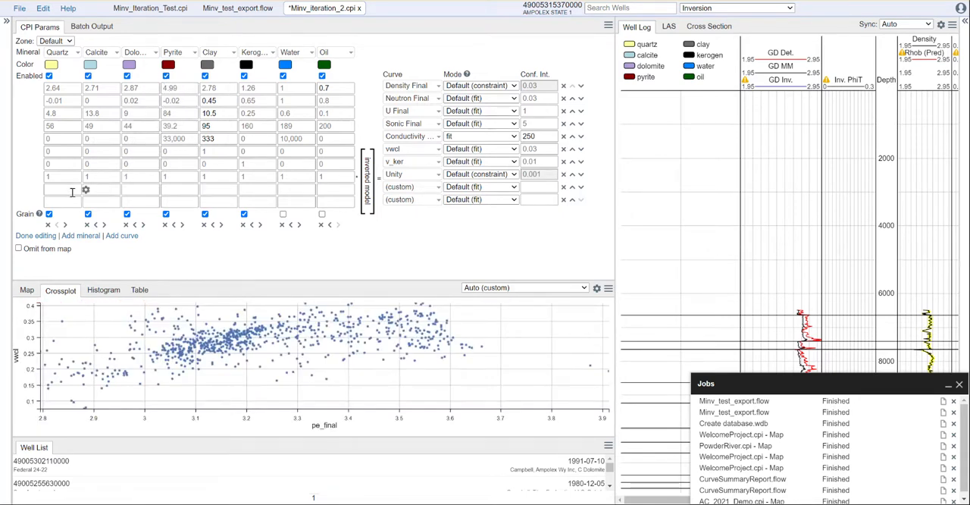
Define the first new curve row as custom curve bvwt_init with a confidence interval of 0.05
{"action": "left_click", "coordinate": [407, 189]}
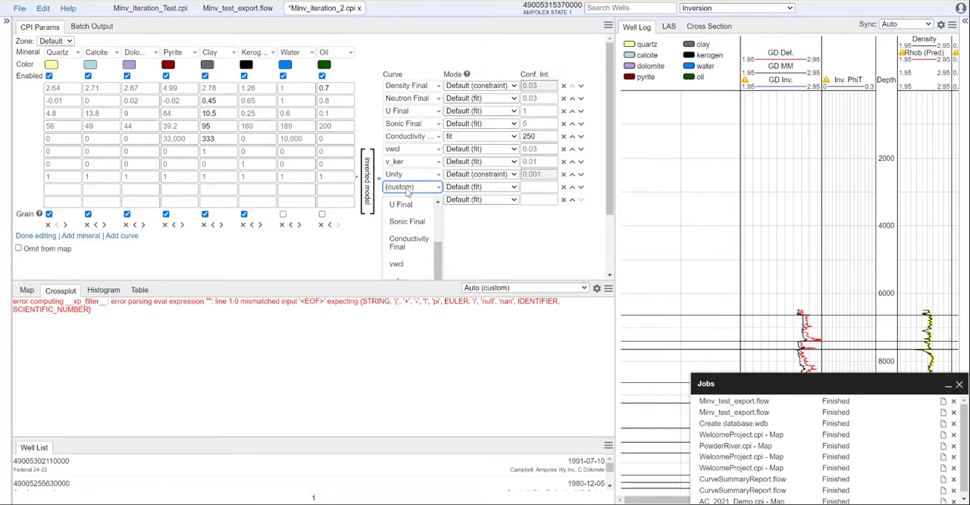
{"action": "type", "text": "bvw"}
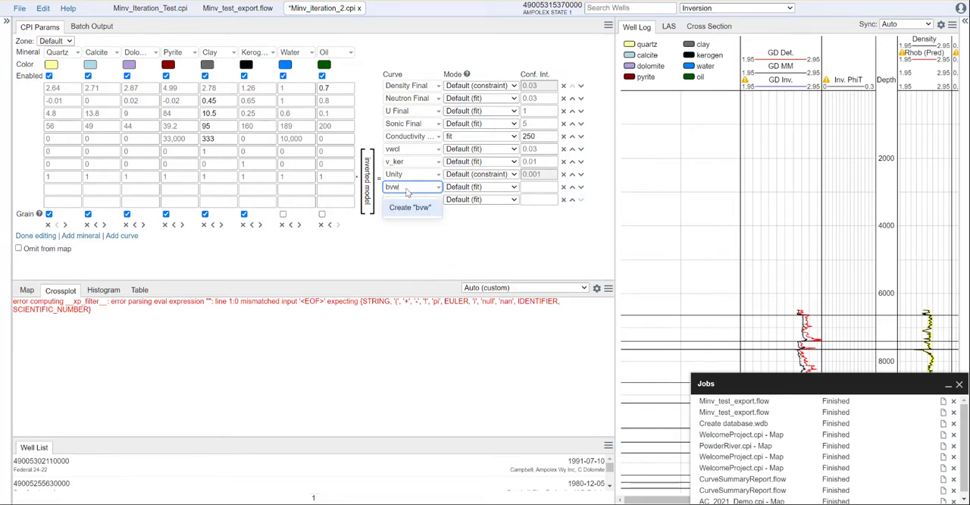
{"action": "type", "text": "wl_init (cu..."}
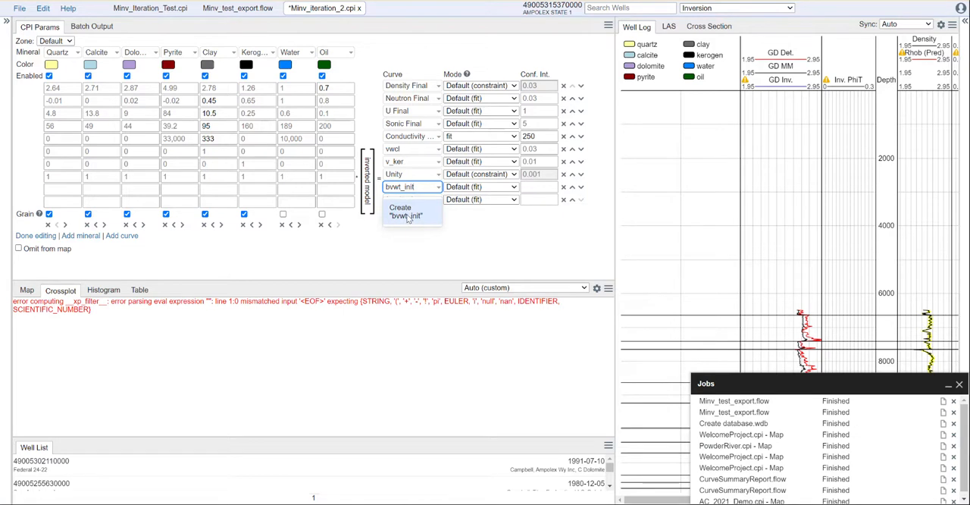
{"action": "left_click", "coordinate": [408, 216]}
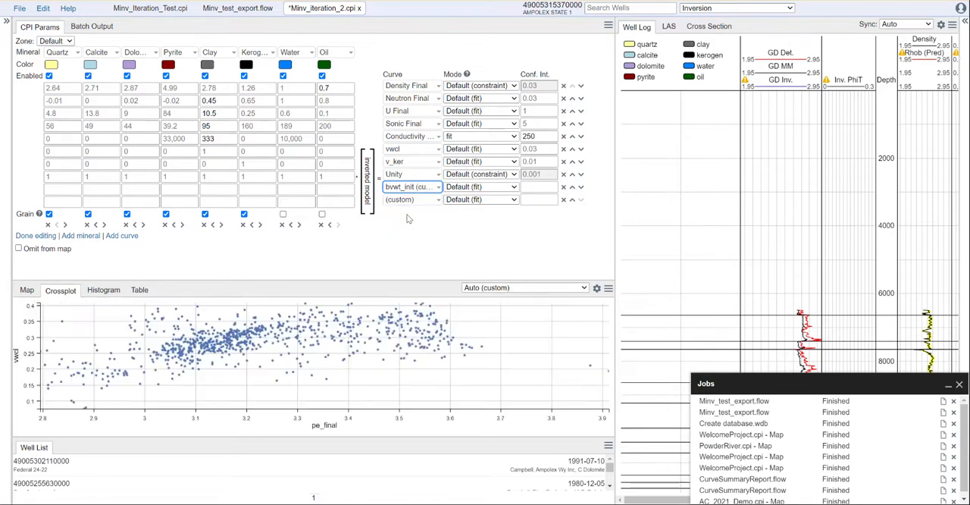
{"action": "left_click", "coordinate": [538, 187]}
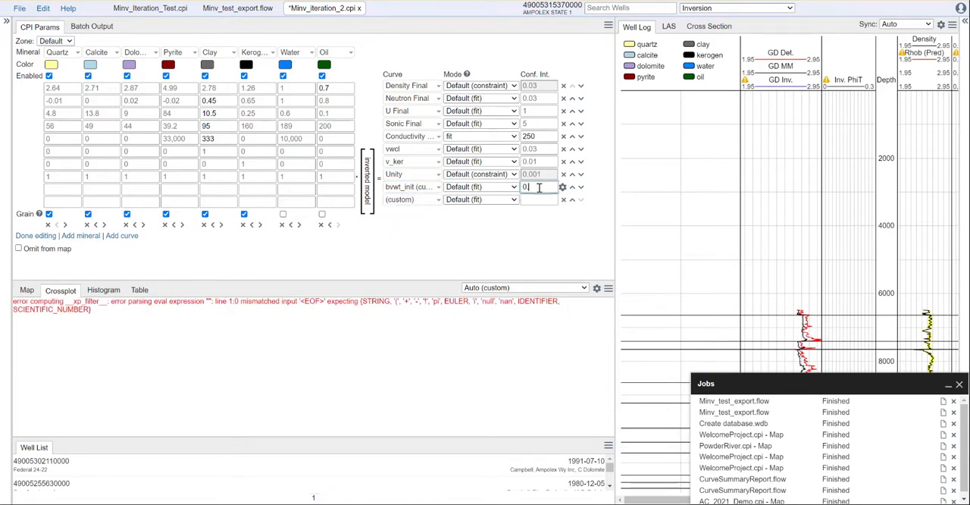
{"action": "left_click", "coordinate": [536, 225]}
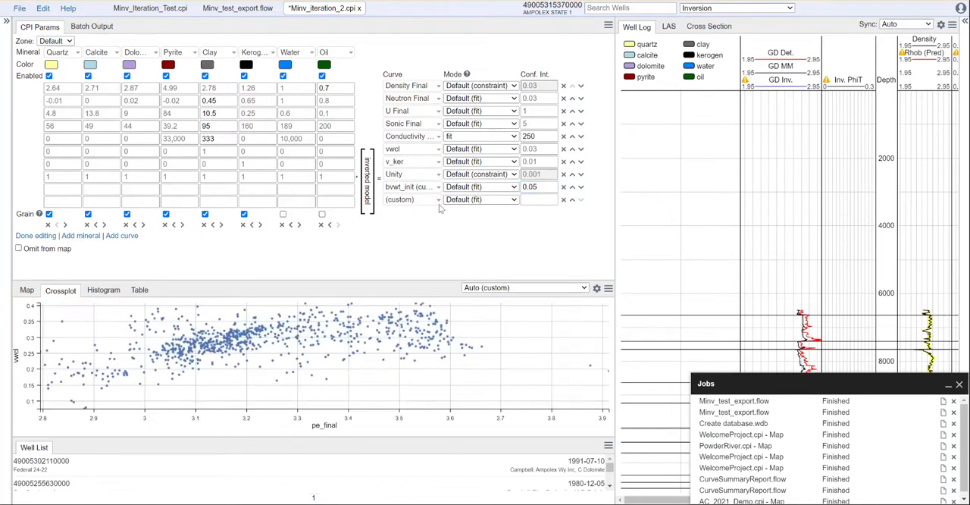
Define the second new curve row as custom curve bvhc_init with a confidence interval of 0.05
{"action": "left_click", "coordinate": [412, 200]}
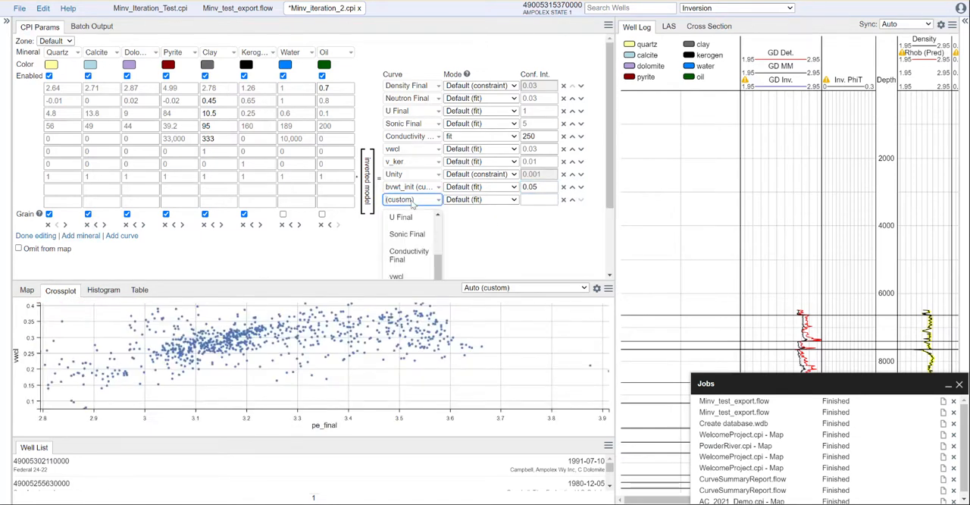
{"action": "type", "text": "bvhc_init"}
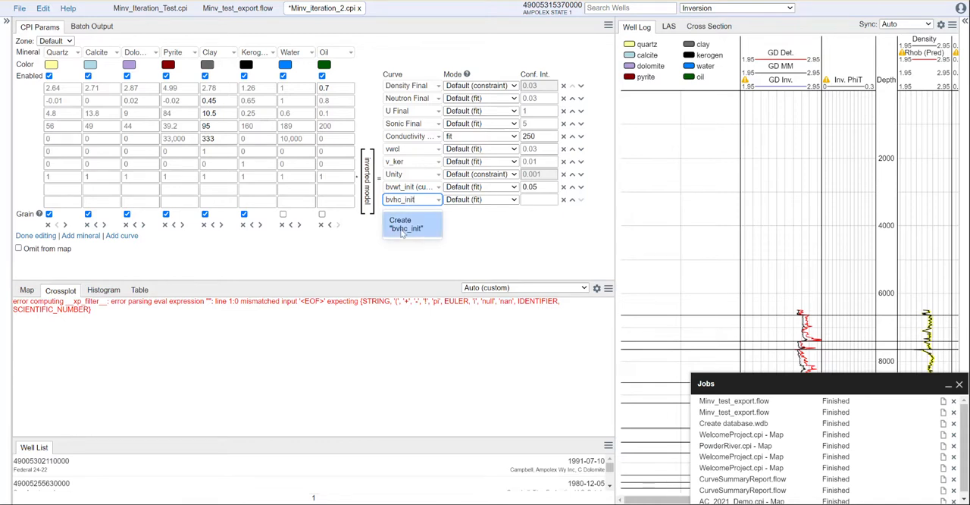
{"action": "left_click", "coordinate": [406, 225]}
{"action": "left_click", "coordinate": [545, 200]}
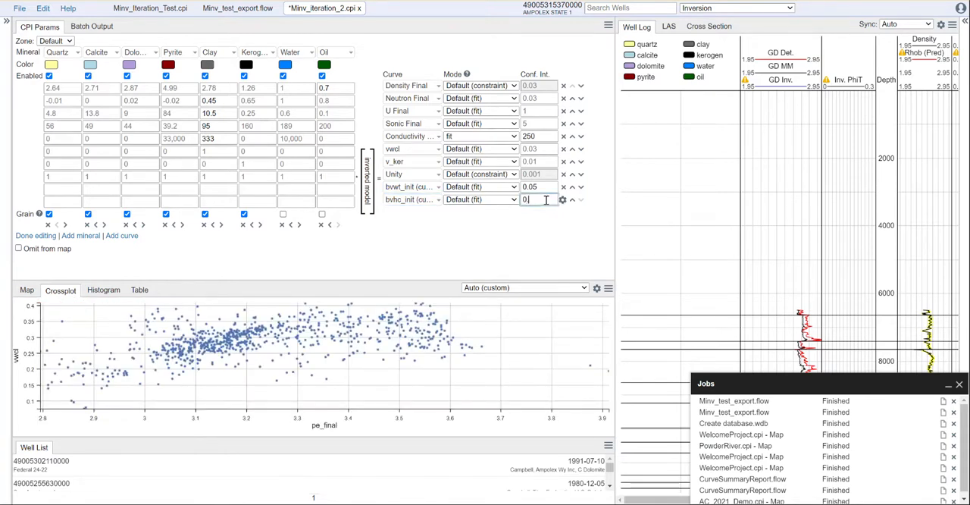
{"action": "left_click", "coordinate": [513, 244]}
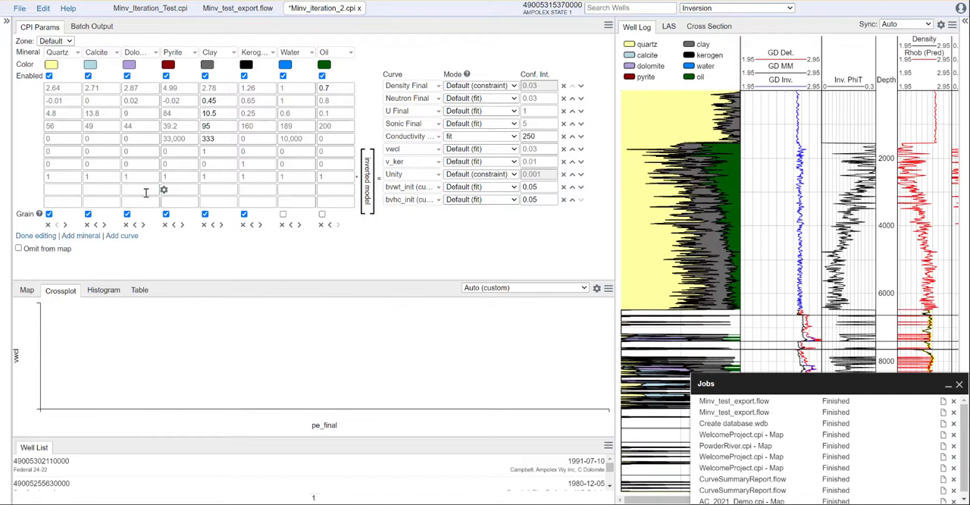
Fill the bvwt_init matrix row with 1 for water and 0 for every other mineral and fluid
{"action": "left_click", "coordinate": [67, 190]}
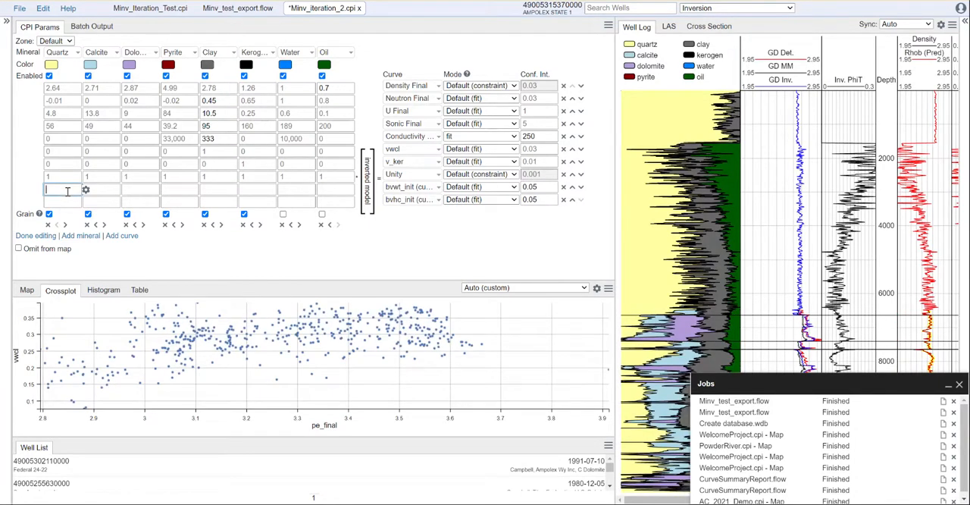
{"action": "left_click", "coordinate": [292, 191]}
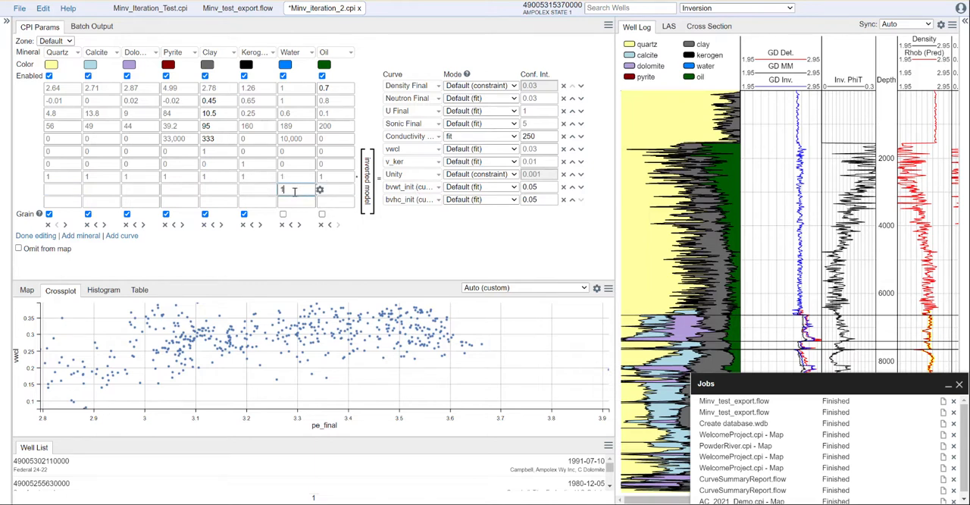
{"action": "left_click", "coordinate": [68, 189]}
{"action": "key", "text": "Tab"}
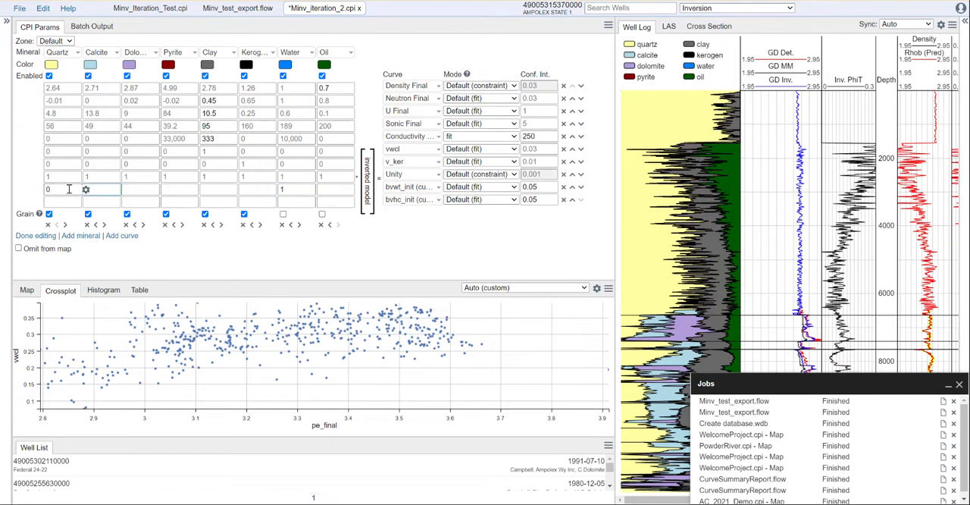
{"action": "type", "text": "0"}
{"action": "key", "text": "Tab"}
{"action": "type", "text": "0"}
{"action": "key", "text": "Tab"}
{"action": "type", "text": "0"}
{"action": "key", "text": "Tab"}
{"action": "type", "text": "0"}
{"action": "key", "text": "Tab"}
{"action": "key", "text": "Tab"}
{"action": "key", "text": "Tab"}
{"action": "key", "text": "Tab"}
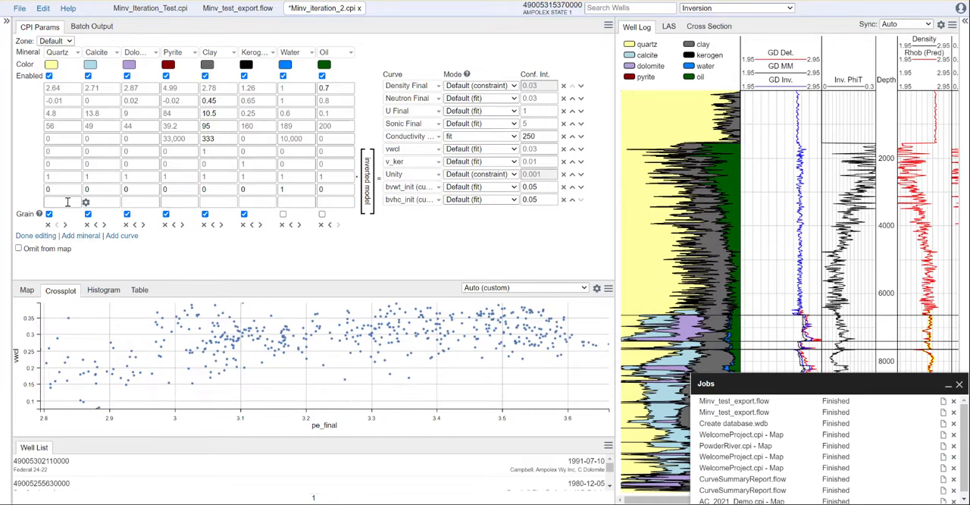
Fill the bvhc_init matrix row with 1 for oil and 0 for every other mineral and fluid
{"action": "left_click", "coordinate": [67, 202]}
{"action": "type", "text": "0"}
{"action": "key", "text": "Tab"}
{"action": "key", "text": "Tab"}
{"action": "type", "text": "0"}
{"action": "key", "text": "Tab"}
{"action": "type", "text": "0"}
{"action": "key", "text": "Tab"}
{"action": "type", "text": "0"}
{"action": "key", "text": "Tab"}
{"action": "type", "text": "0"}
{"action": "key", "text": "Tab"}
{"action": "key", "text": "Tab"}
{"action": "left_click", "coordinate": [161, 262]}
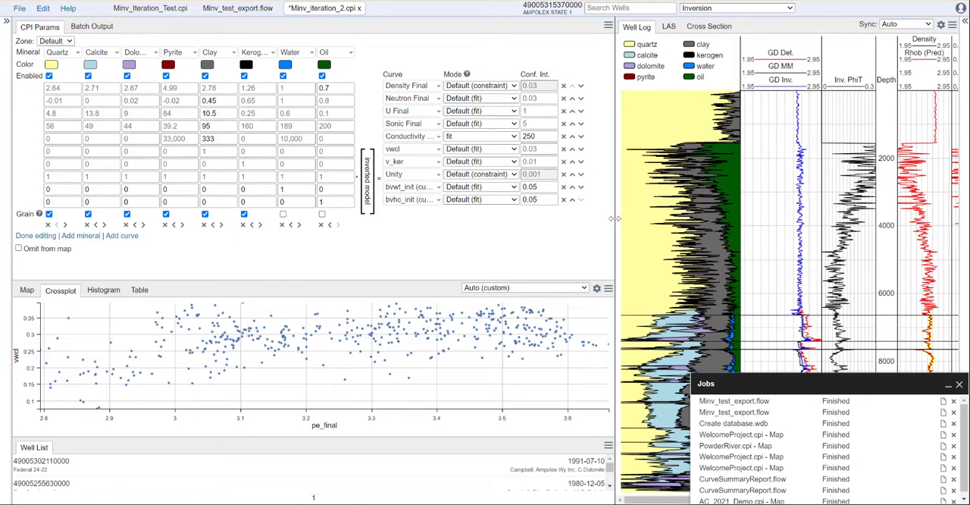
Disable the dolomite and pyrite minerals and finish editing the inversion matrix
{"action": "left_click_drag", "start_coordinate": [614, 219], "coordinate": [507, 220]}
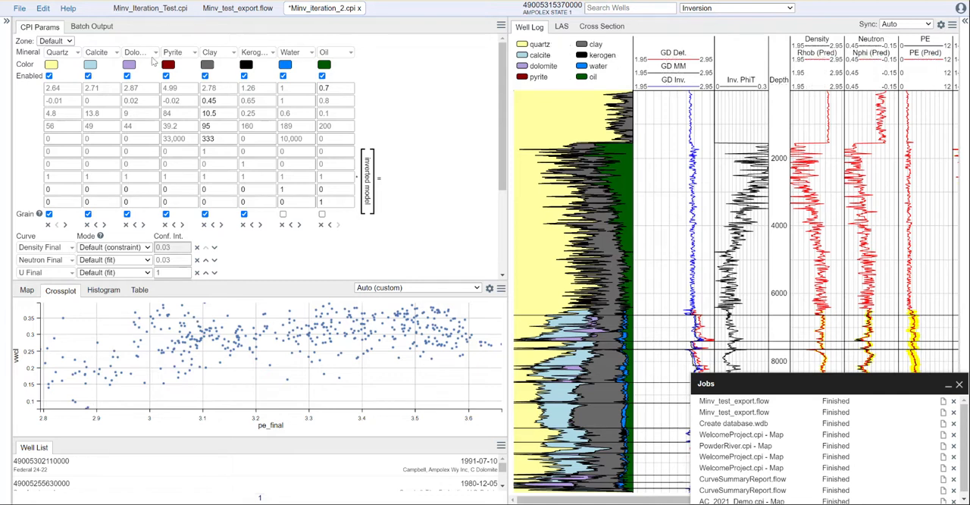
{"action": "left_click", "coordinate": [127, 77]}
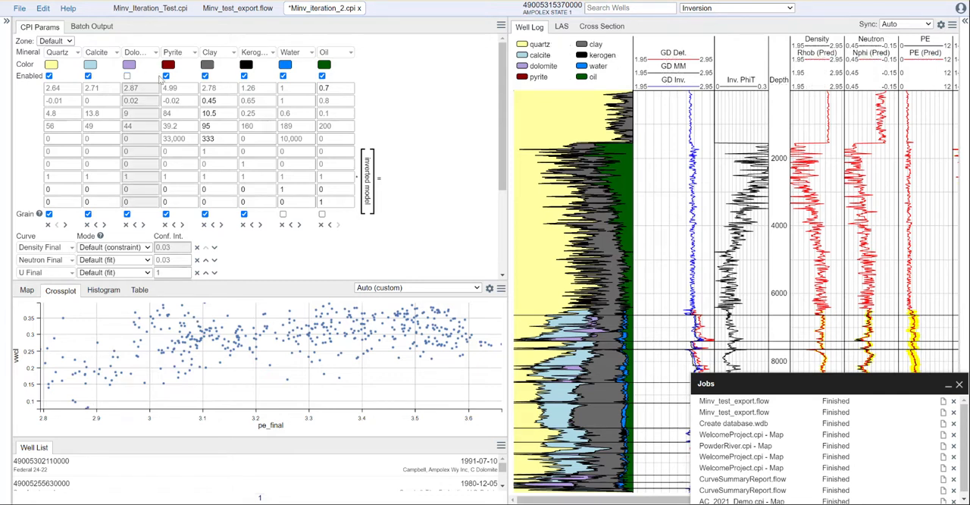
{"action": "left_click", "coordinate": [166, 77]}
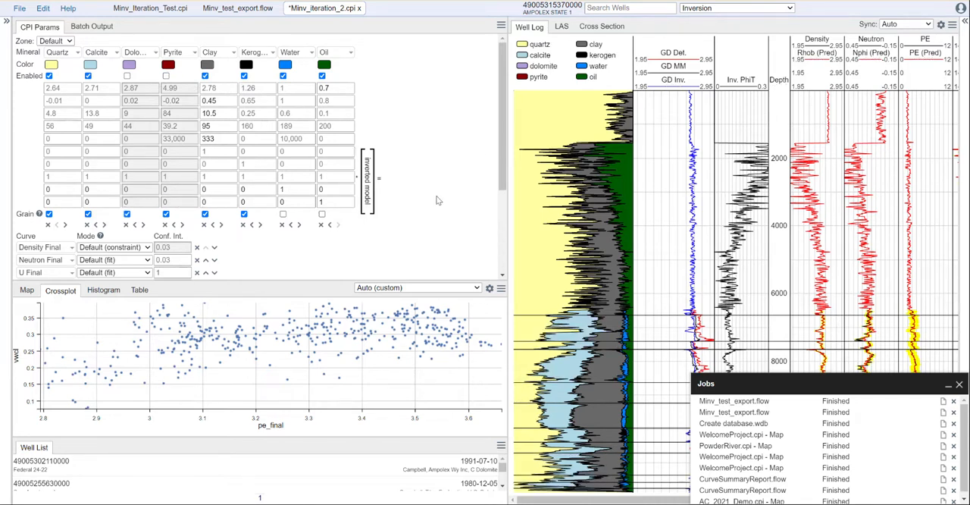
{"action": "scroll", "coordinate": [432, 201], "scroll_direction": "down", "scroll_amount": 3}
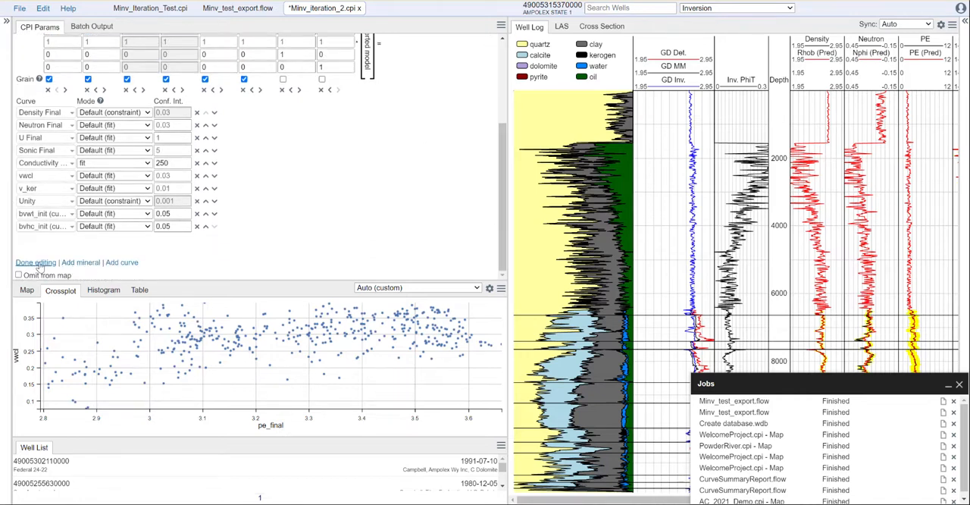
{"action": "left_click", "coordinate": [35, 262]}
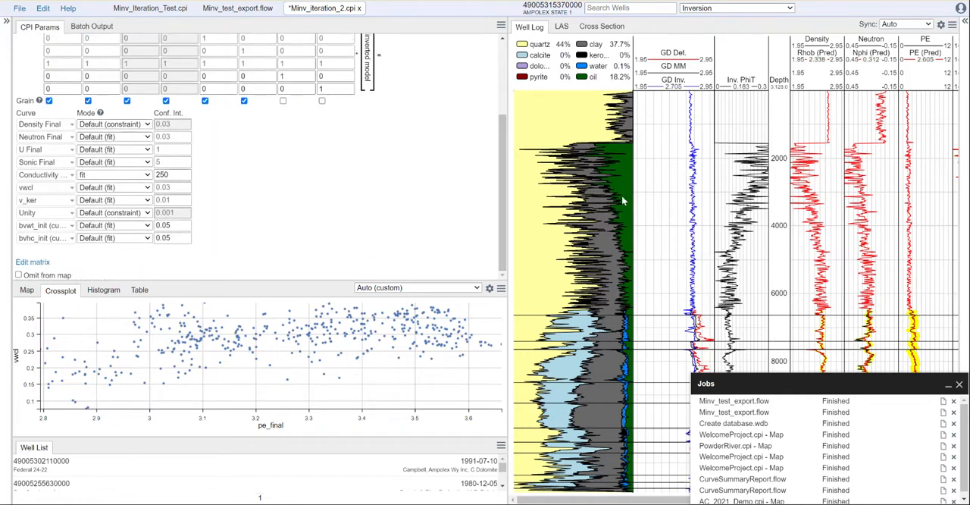
Set the confidence intervals of bvwt_init and bvhc_init to 0.01 and check the inversion result in the well log
{"action": "left_click_drag", "start_coordinate": [508, 200], "coordinate": [428, 201]}
{"action": "left_click_drag", "start_coordinate": [705, 291], "coordinate": [700, 493]}
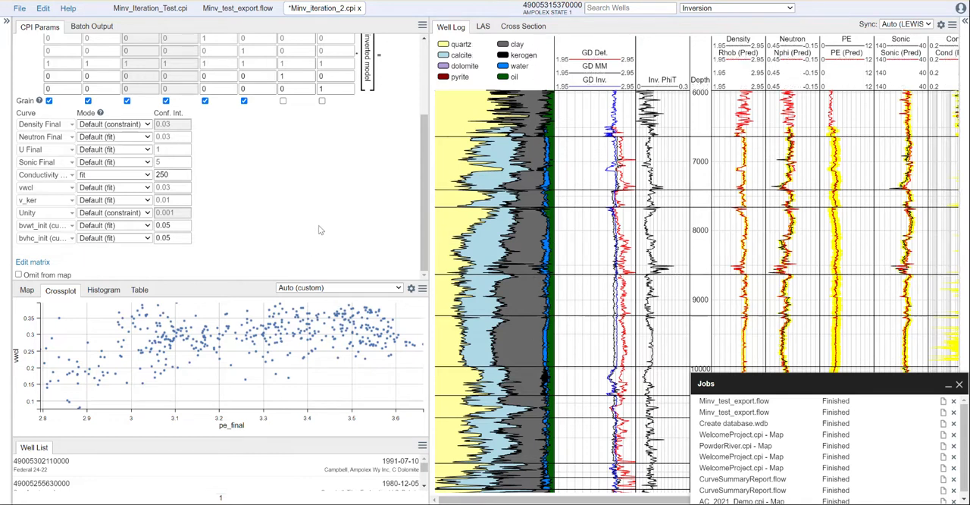
{"action": "left_click", "coordinate": [173, 224]}
{"action": "left_click", "coordinate": [175, 236]}
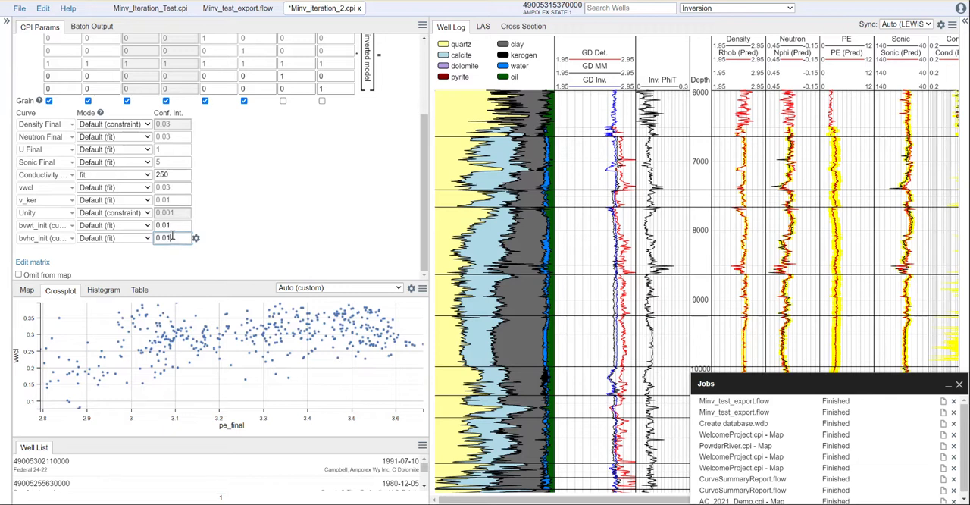
{"action": "left_click", "coordinate": [253, 241]}
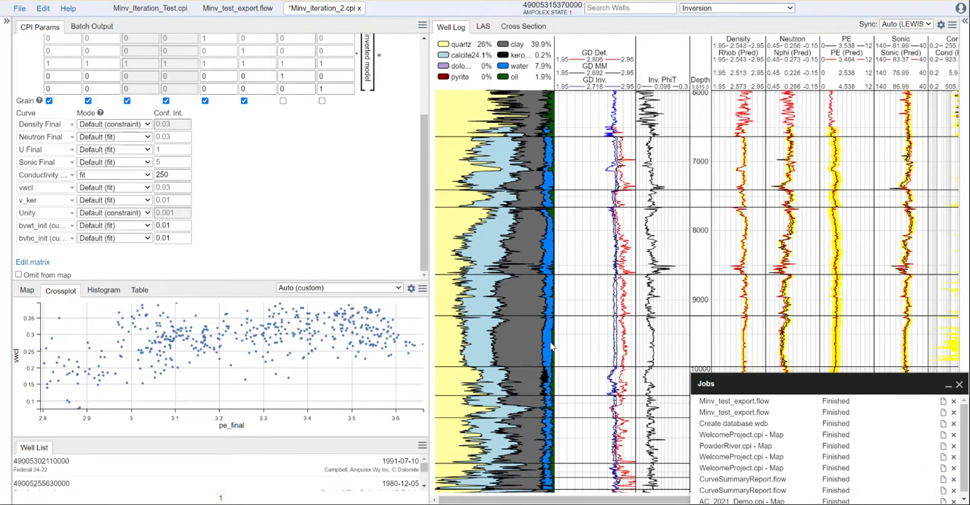
{"action": "scroll", "coordinate": [550, 346], "scroll_direction": "up", "scroll_amount": 2}
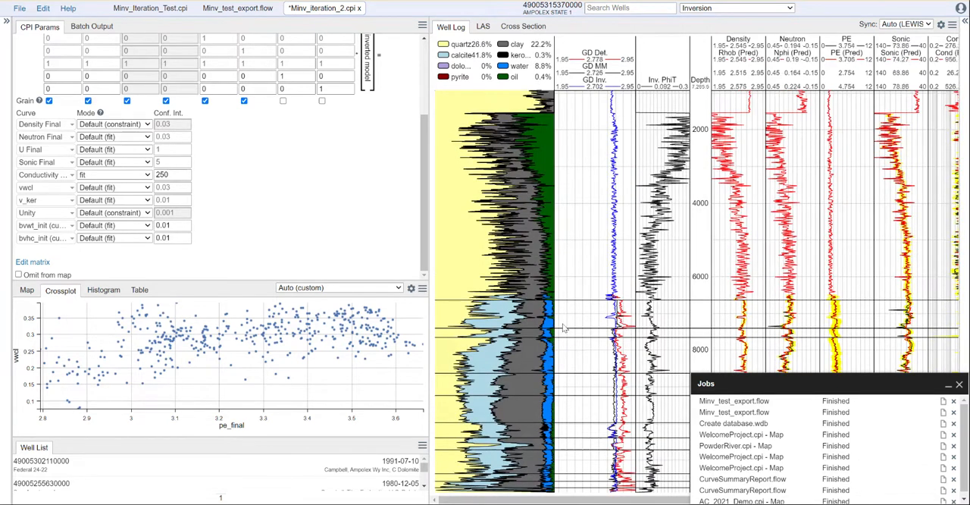
Examine the inverted mineral volumes along the well log and close the Jobs window
{"action": "scroll", "coordinate": [563, 327], "scroll_direction": "up", "scroll_amount": 2}
{"action": "scroll", "coordinate": [574, 318], "scroll_direction": "down", "scroll_amount": 4}
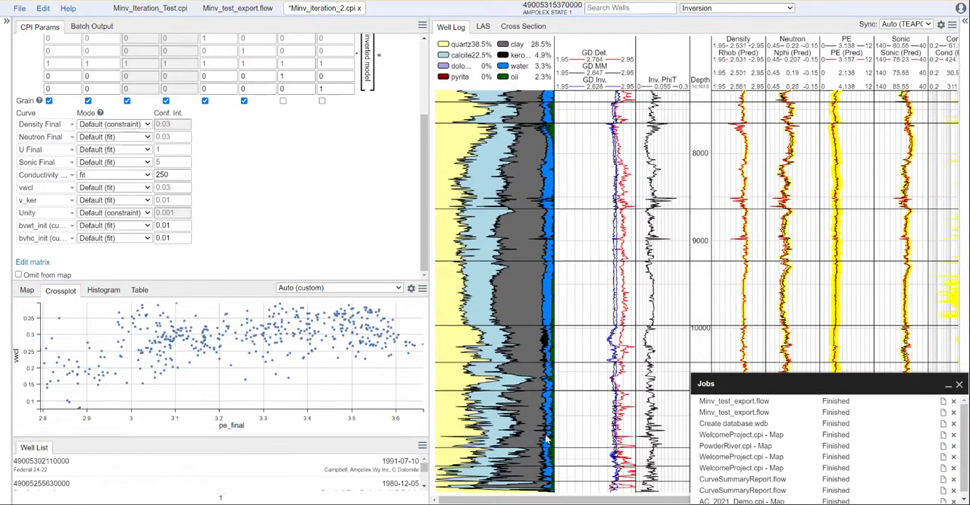
{"action": "left_click", "coordinate": [947, 384]}
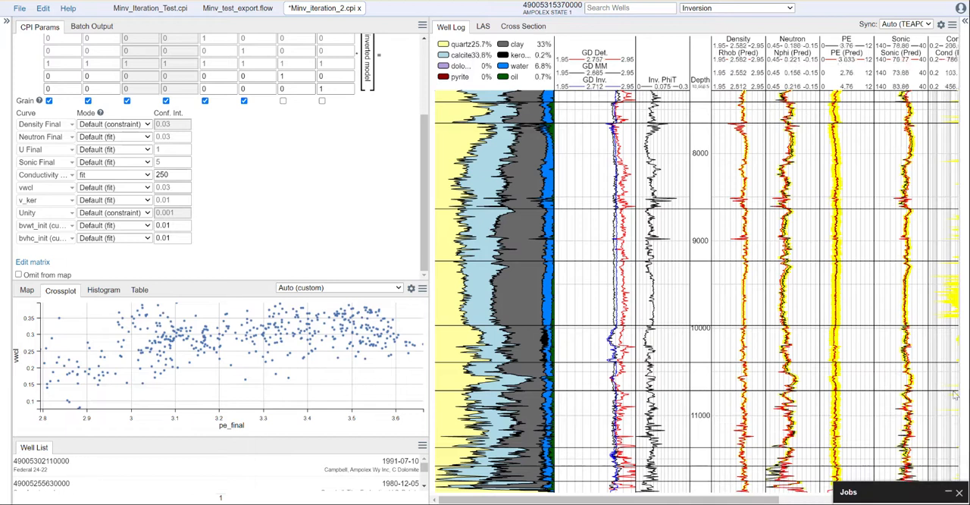
{"action": "left_click", "coordinate": [960, 494]}
Set the Conductivity curve's inversion mode to disabled and review the recomputed mineral volumes along the well log
{"action": "left_click_drag", "start_coordinate": [763, 500], "coordinate": [881, 500]}
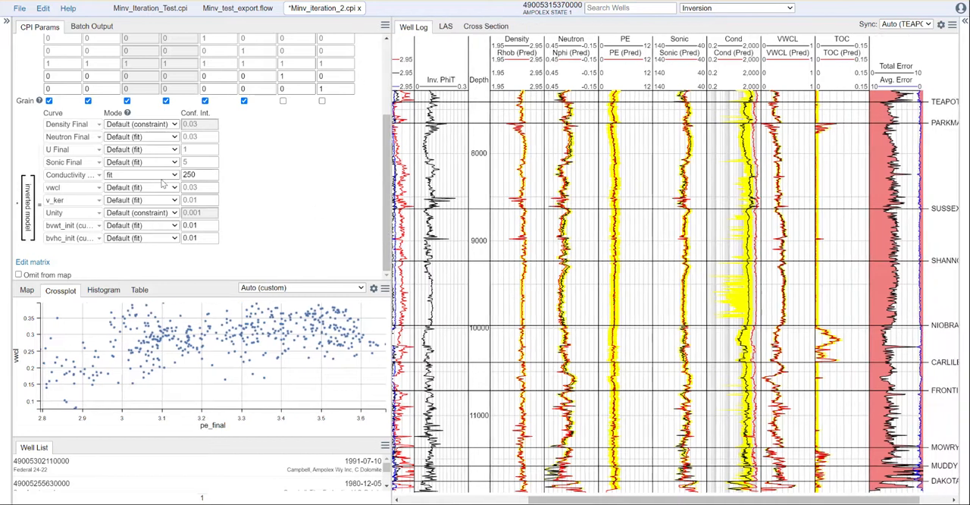
{"action": "left_click", "coordinate": [141, 175]}
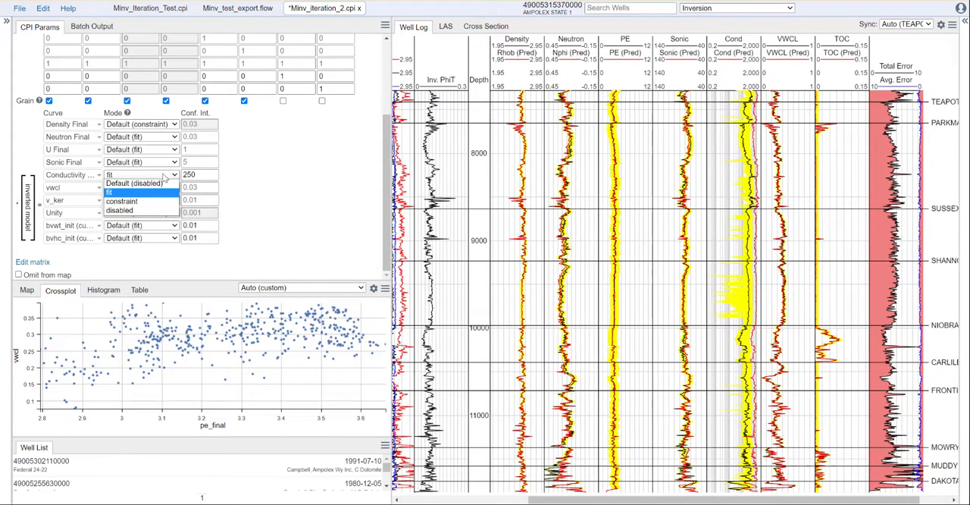
{"action": "left_click", "coordinate": [148, 210]}
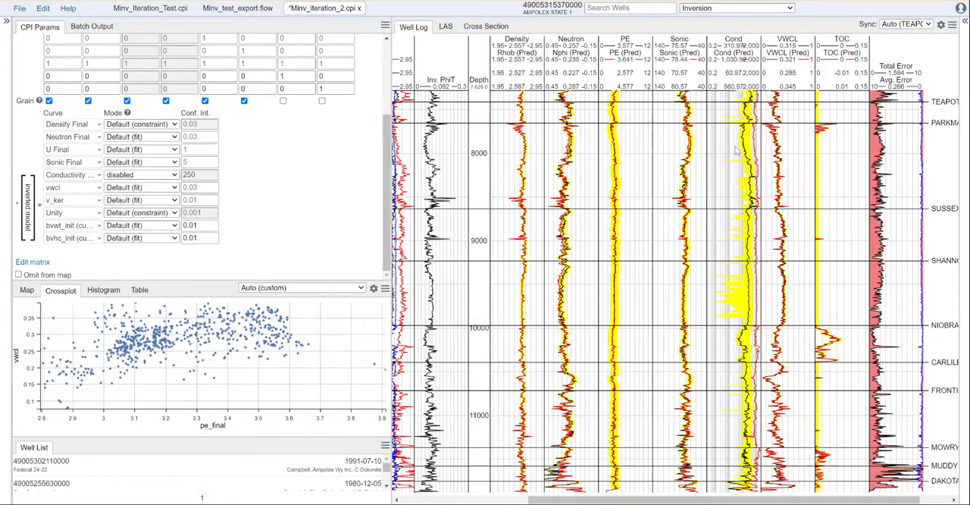
{"action": "left_click_drag", "start_coordinate": [774, 502], "coordinate": [647, 502]}
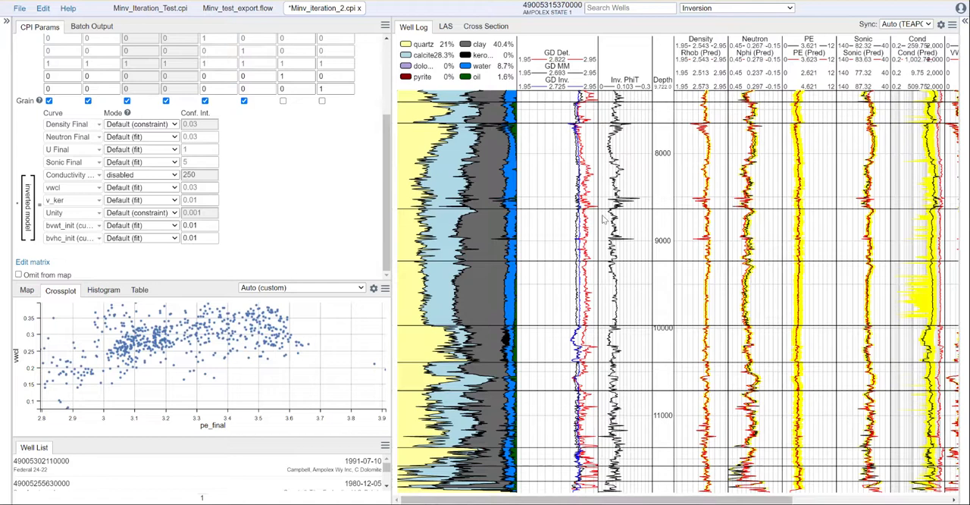
{"action": "scroll", "coordinate": [564, 349], "scroll_direction": "up", "scroll_amount": 5}
{"action": "scroll", "coordinate": [564, 348], "scroll_direction": "down", "scroll_amount": 4}
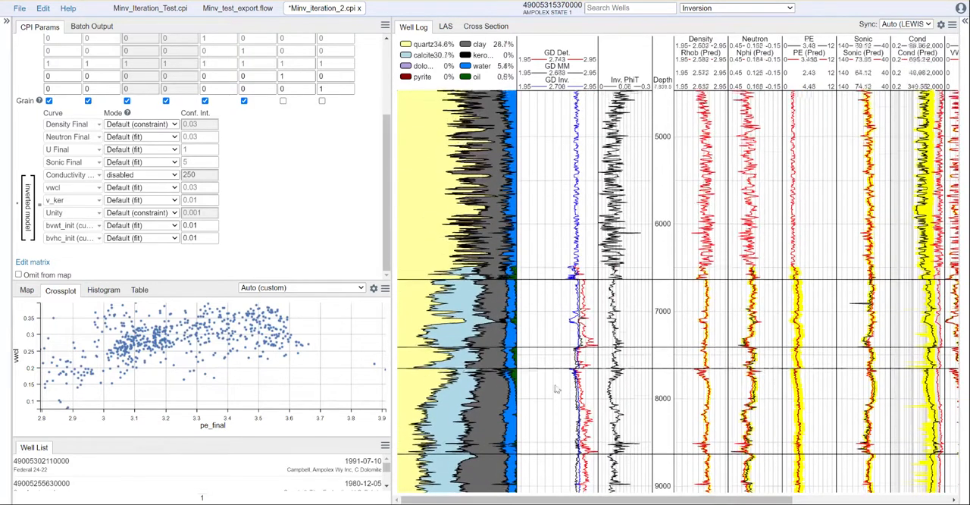
{"action": "left_click_drag", "start_coordinate": [388, 200], "coordinate": [402, 113]}
{"action": "scroll", "coordinate": [299, 202], "scroll_direction": "down", "scroll_amount": 3}
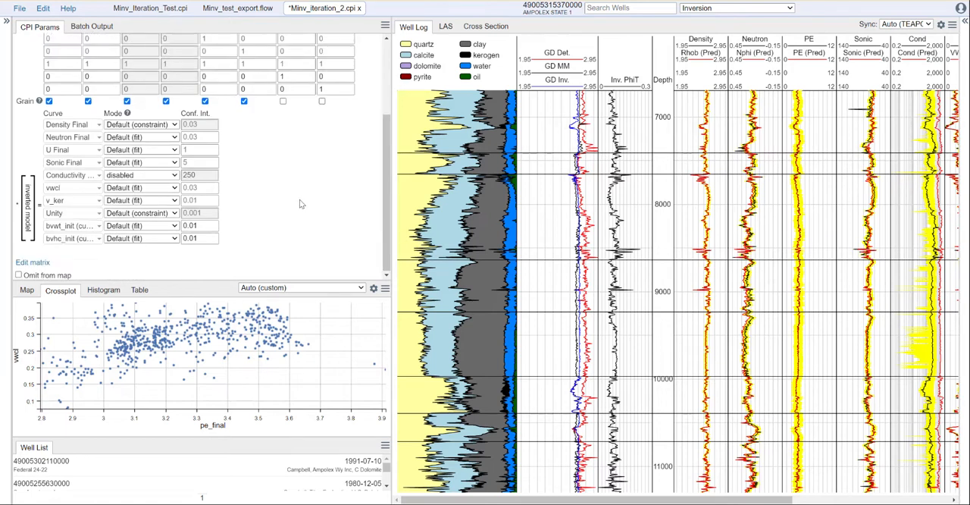
In Porosity Interpretation, set the Default zone's porosity method to Min. Solver Porosity (Strict)
{"action": "left_click", "coordinate": [725, 11]}
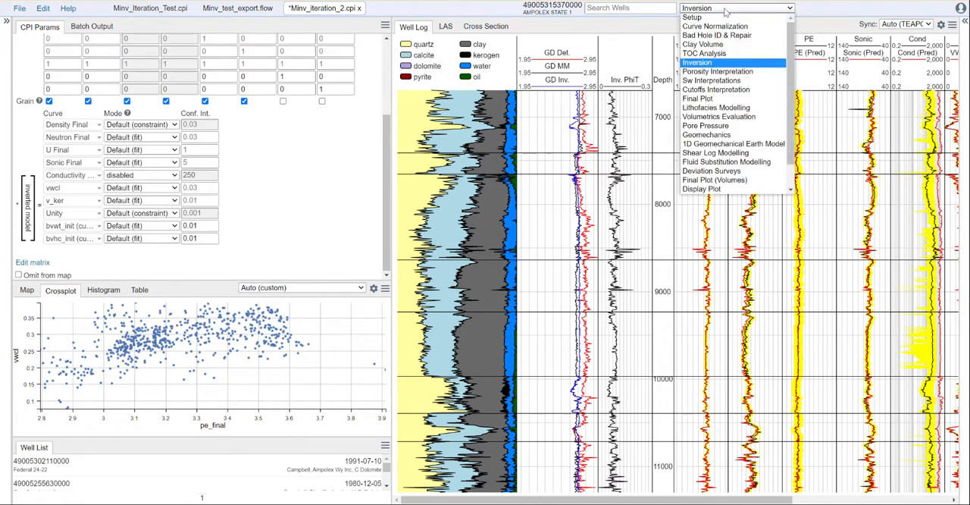
{"action": "left_click", "coordinate": [735, 72]}
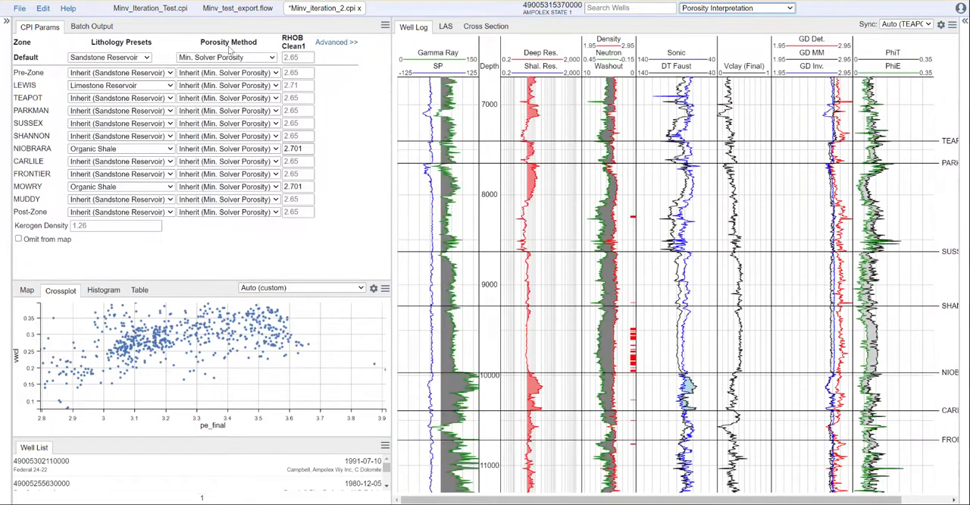
{"action": "left_click", "coordinate": [252, 59]}
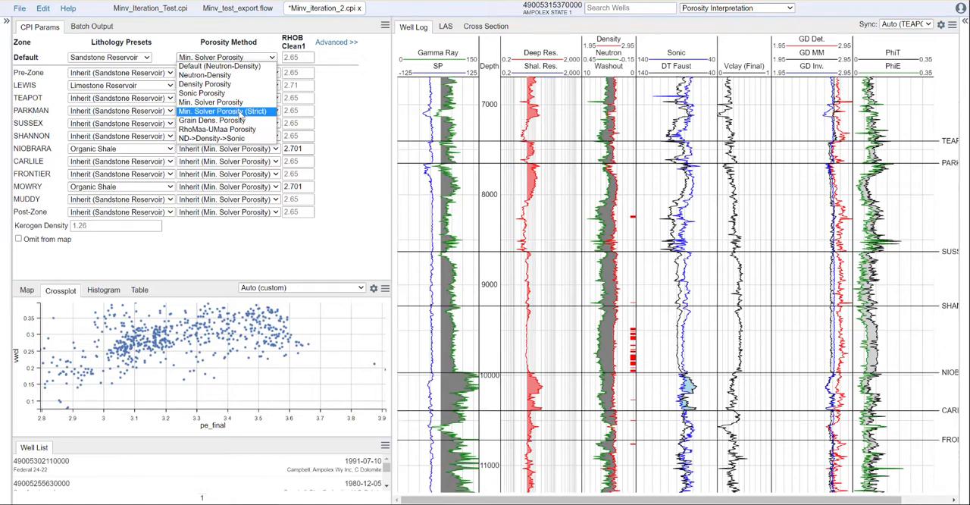
{"action": "left_click", "coordinate": [241, 112]}
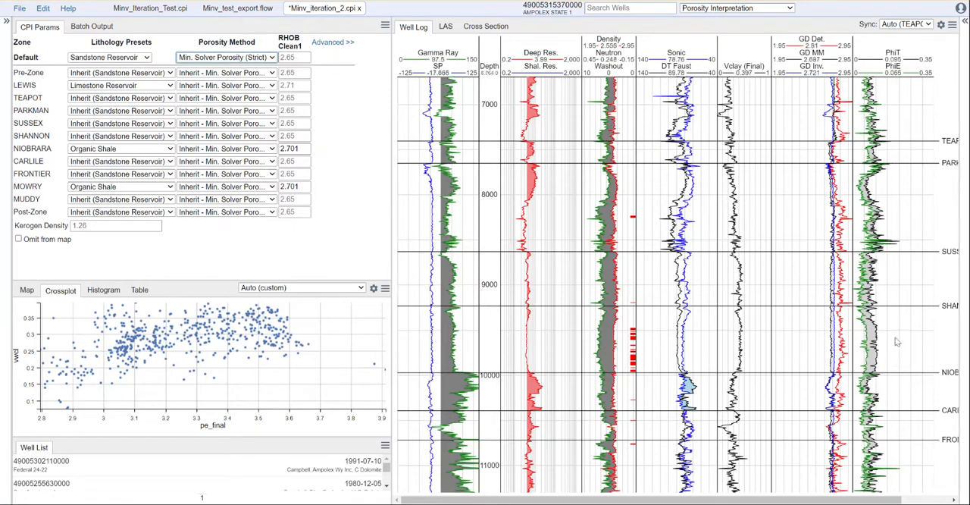
Review the Sw Interpretations and Cutoffs Interpretation modules, and save Minv_iteration_2.cpi
{"action": "left_click", "coordinate": [738, 11]}
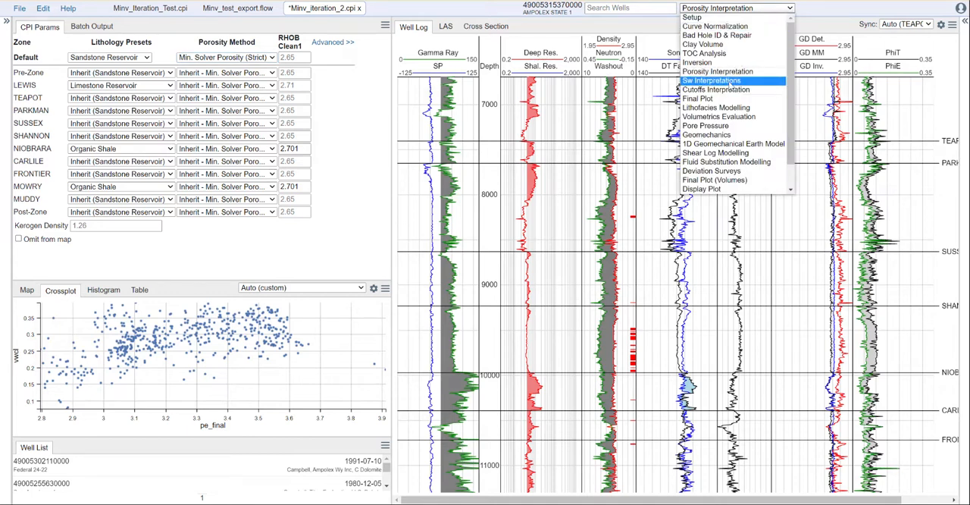
{"action": "left_click", "coordinate": [710, 80]}
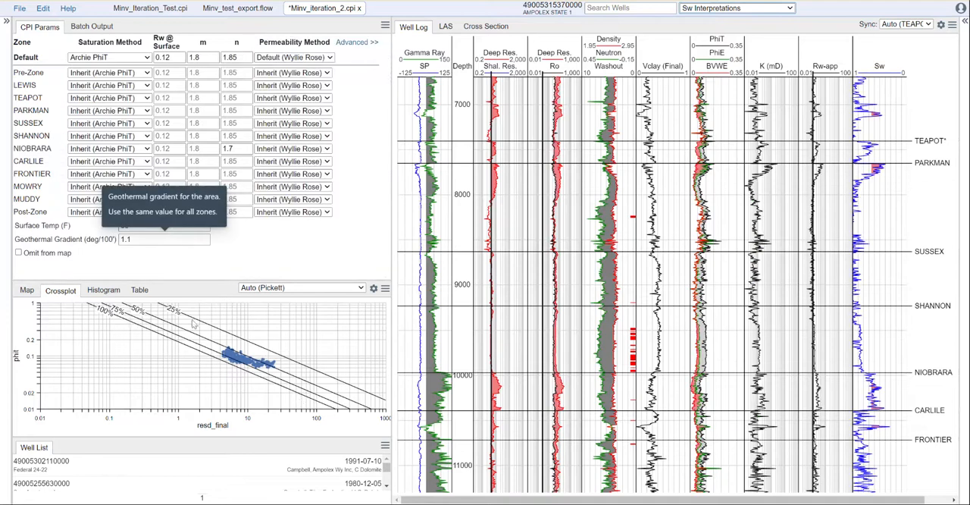
{"action": "left_click", "coordinate": [705, 9]}
{"action": "left_click", "coordinate": [731, 93]}
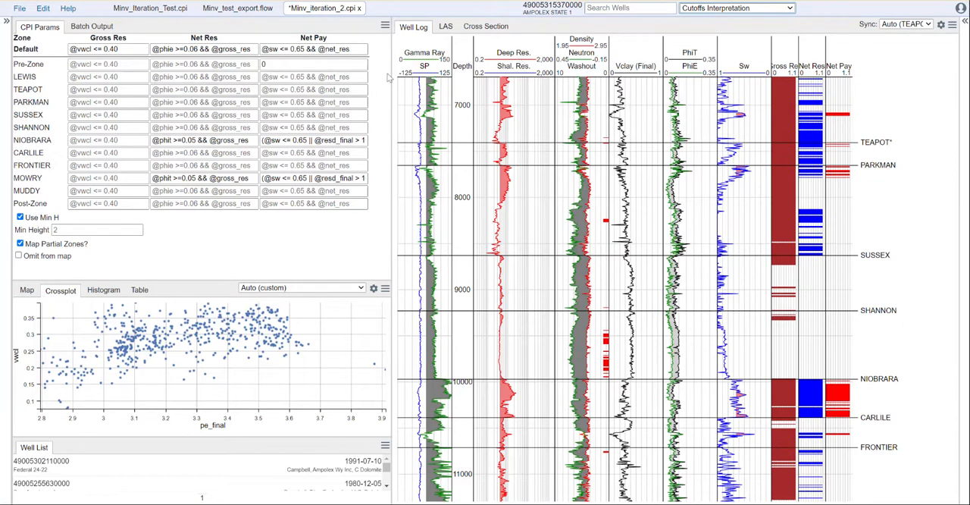
{"action": "key", "text": "ctrl+s"}
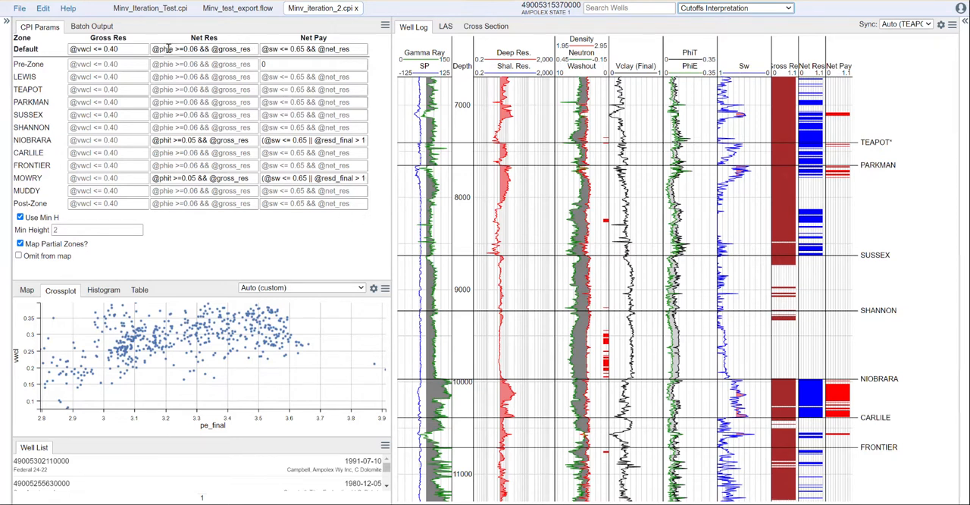
Review the first iteration's inversion matrix and curve settings in Minv_Iteration_Test.cpi, enlarging the parameter area to show them
{"action": "left_click", "coordinate": [152, 8]}
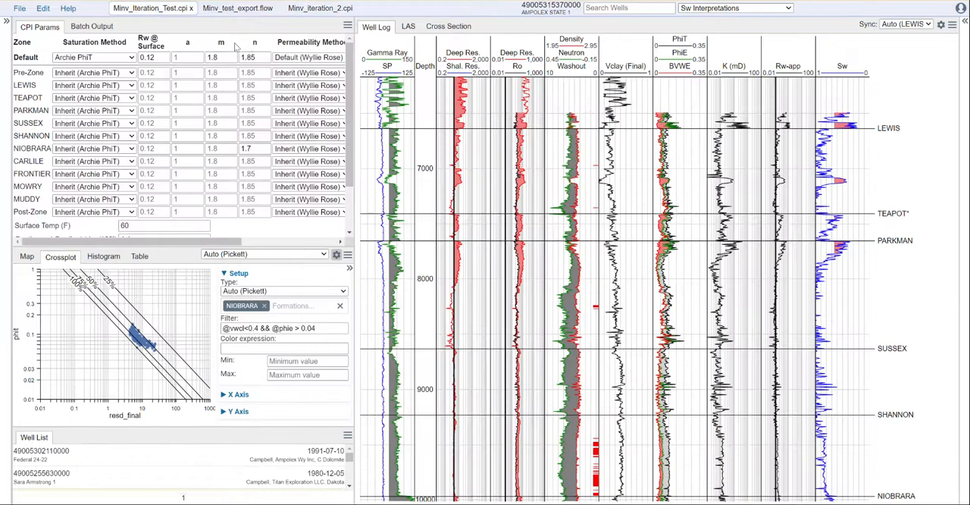
{"action": "left_click", "coordinate": [724, 9]}
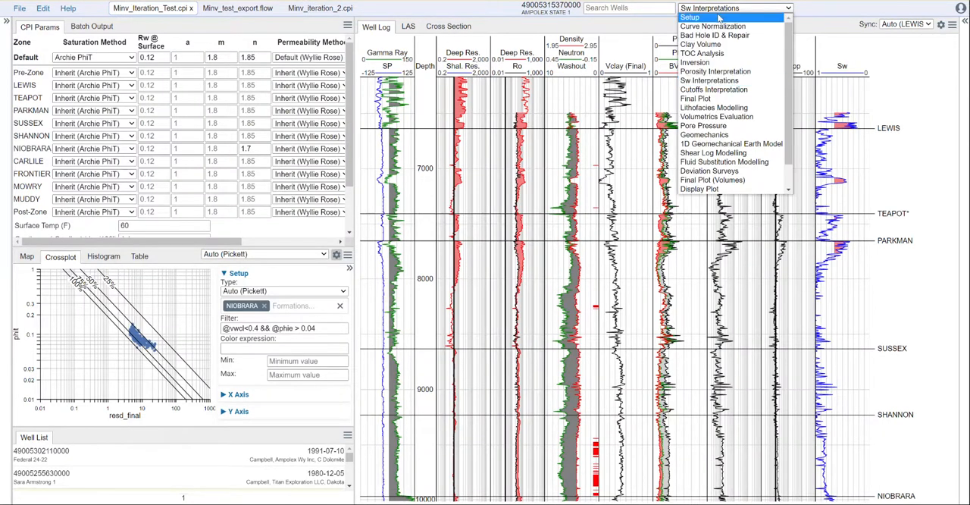
{"action": "left_click", "coordinate": [715, 63]}
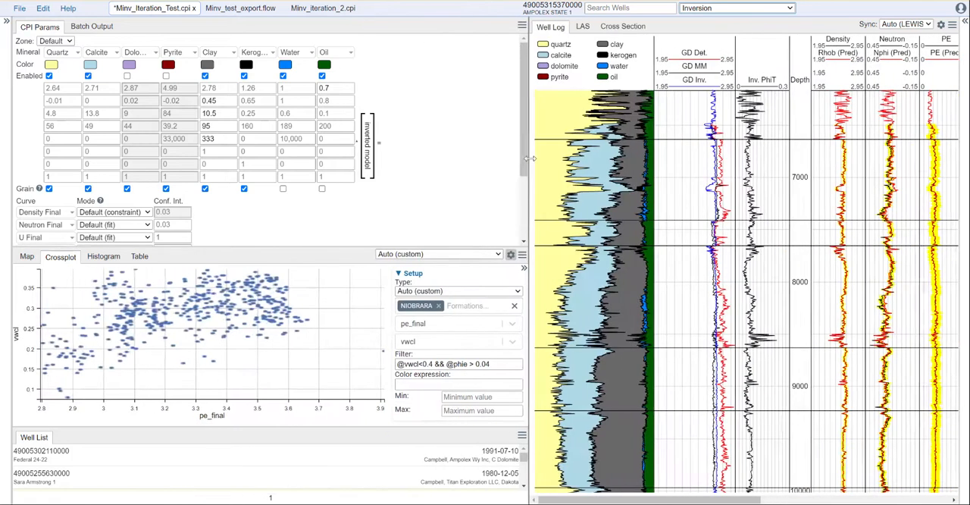
{"action": "left_click_drag", "start_coordinate": [446, 247], "coordinate": [452, 337]}
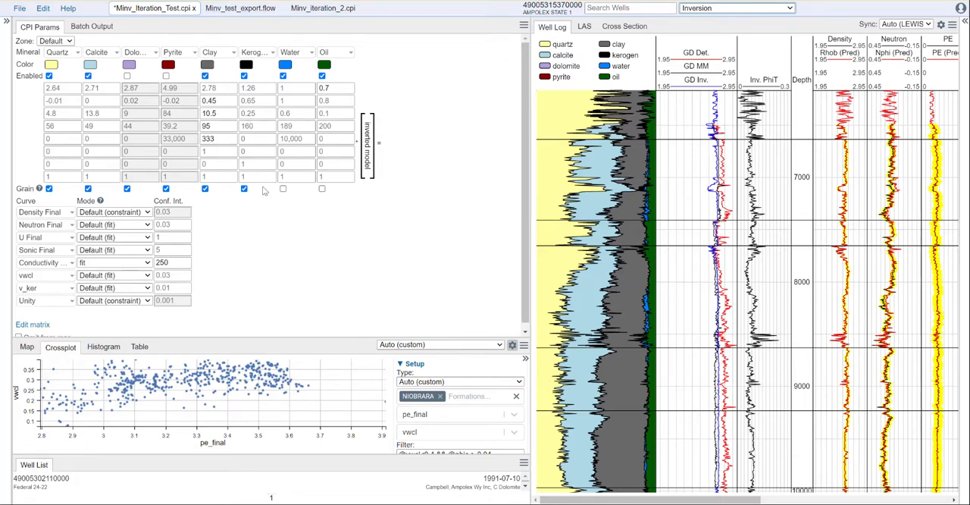
Review the LogInput dataset and the CpiLogCalc equations in Minv_test_export.flow
{"action": "left_click", "coordinate": [238, 8]}
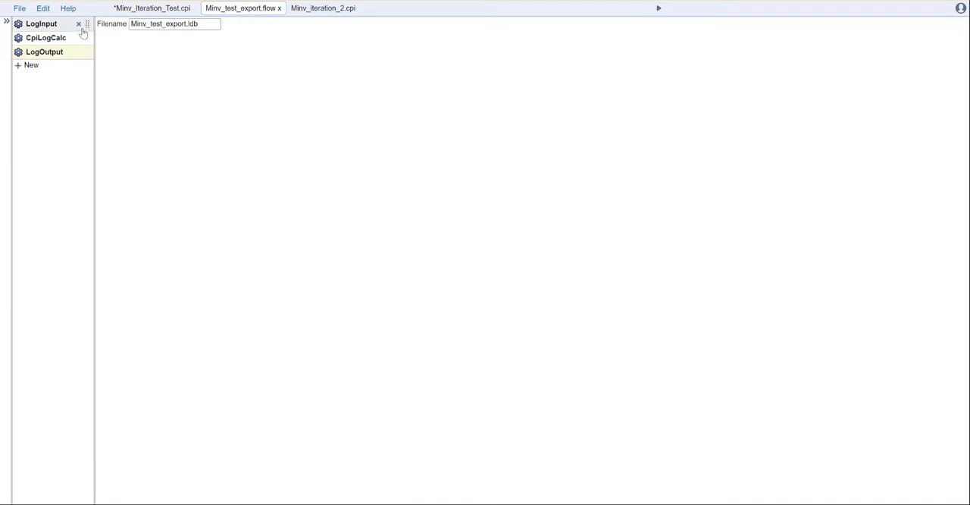
{"action": "left_click", "coordinate": [50, 24]}
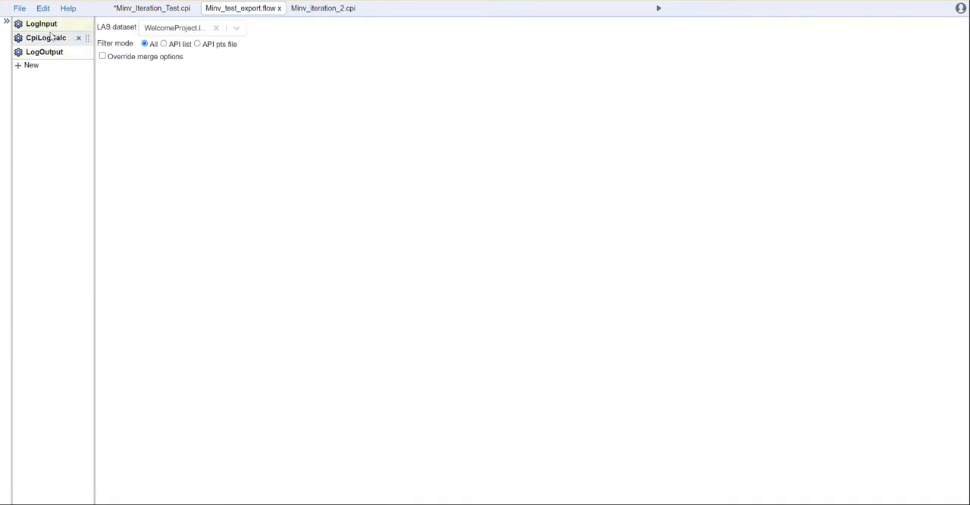
{"action": "left_click", "coordinate": [56, 36]}
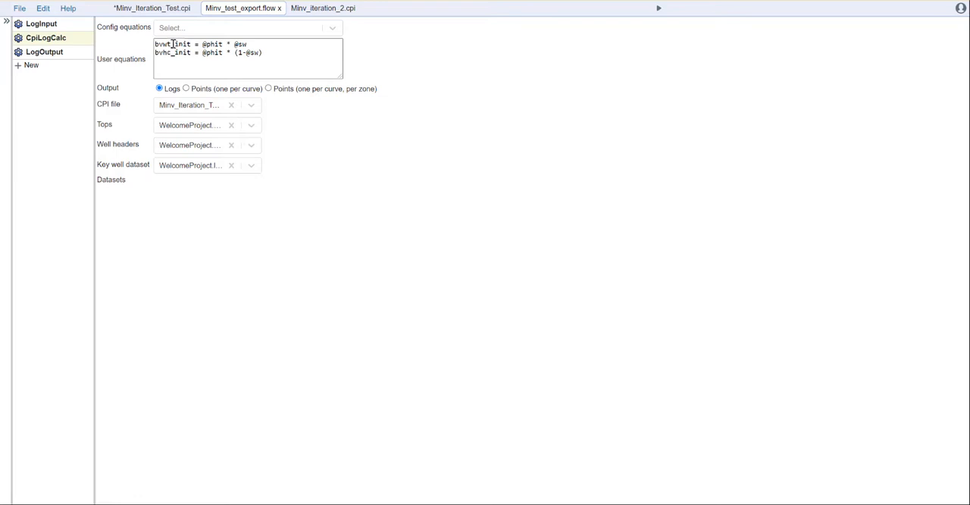
Review the Inversion and Porosity Interpretation settings in Minv_iteration_2.cpi, and enlarge the crossplot area
{"action": "left_click", "coordinate": [326, 9]}
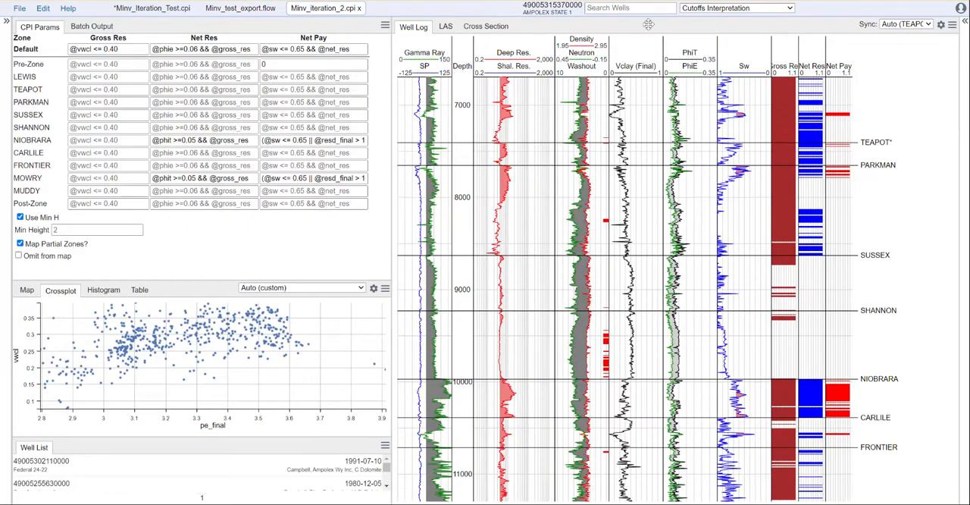
{"action": "left_click", "coordinate": [719, 9]}
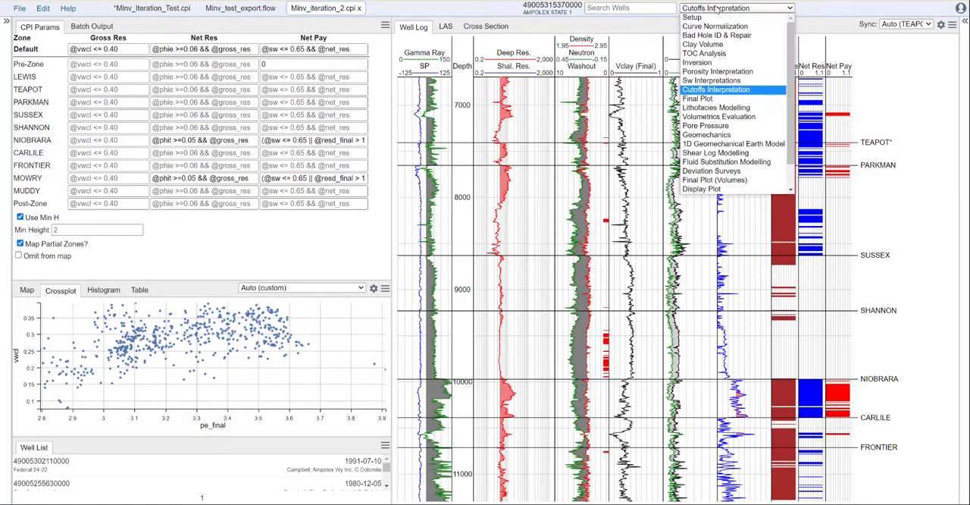
{"action": "left_click", "coordinate": [720, 63]}
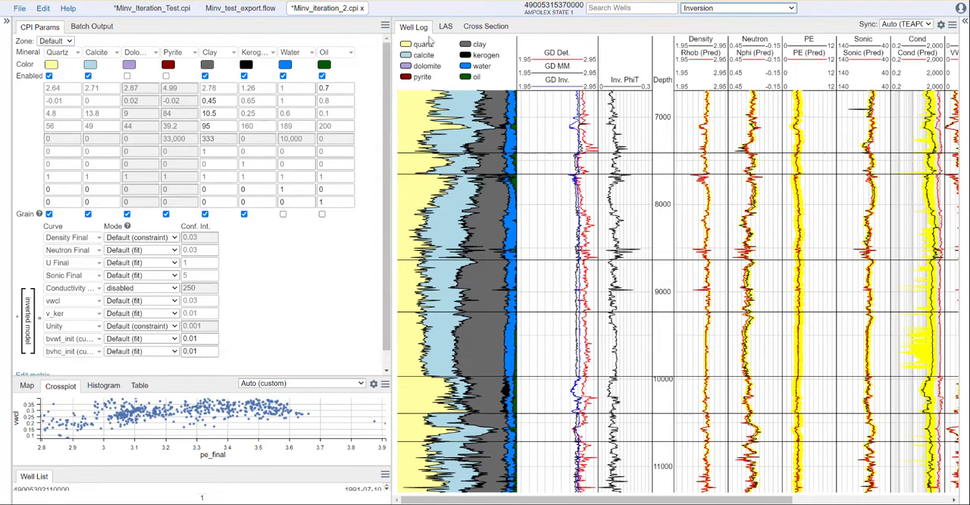
{"action": "left_click", "coordinate": [721, 12]}
{"action": "left_click", "coordinate": [733, 74]}
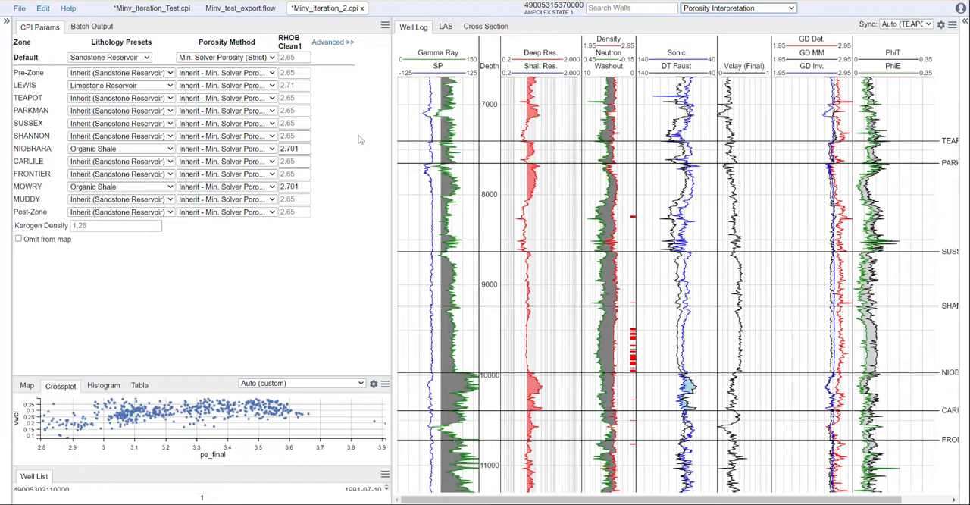
{"action": "left_click_drag", "start_coordinate": [317, 373], "coordinate": [303, 259]}
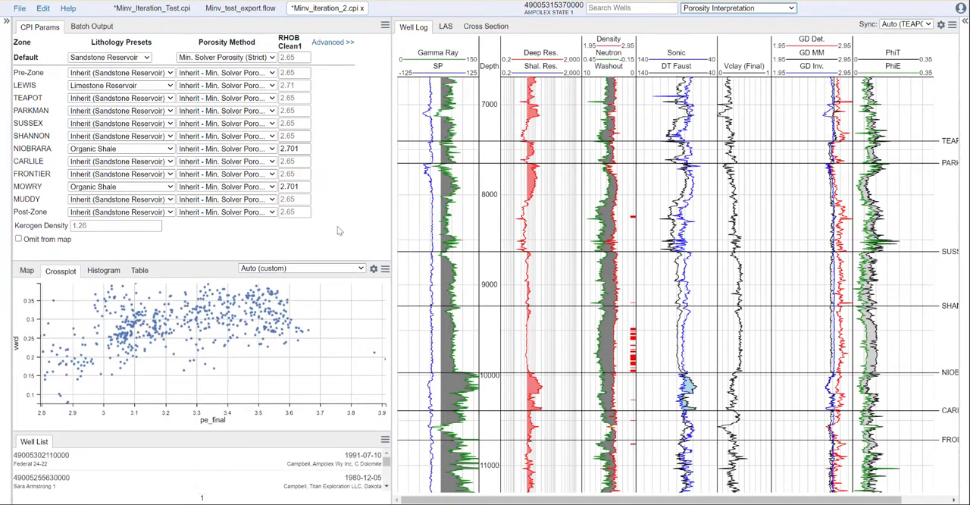